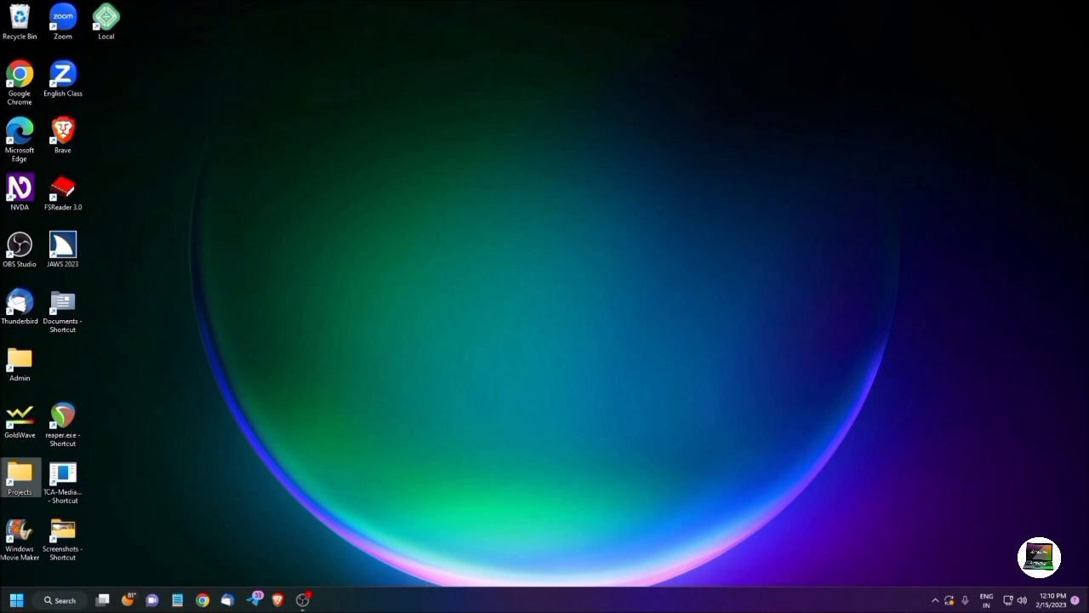
Step: Open the Brave browser from the desktop and go to blogspot.com
key("b")
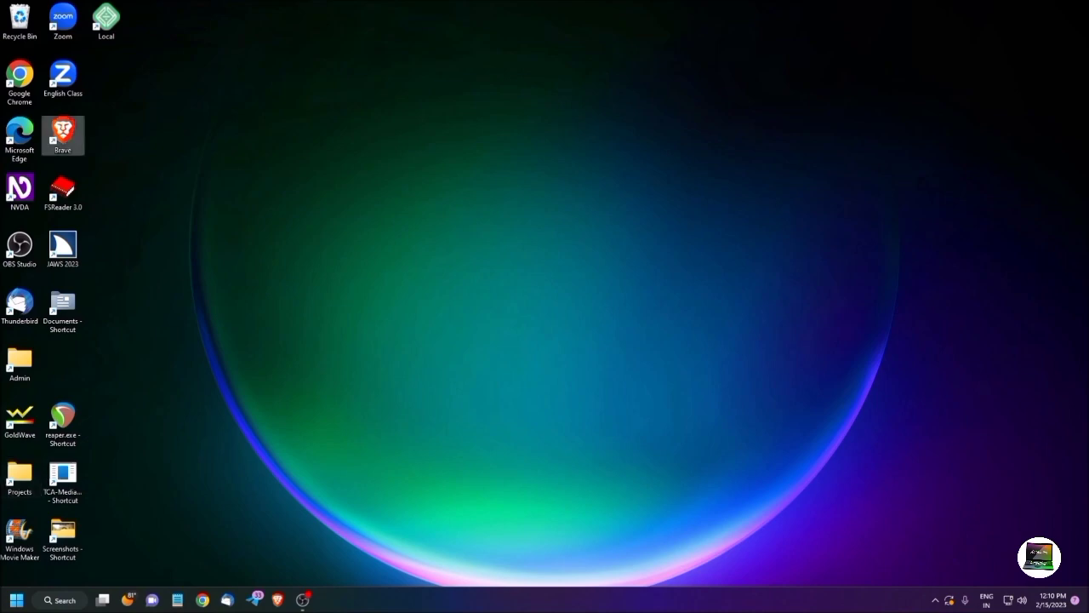
key("Return")
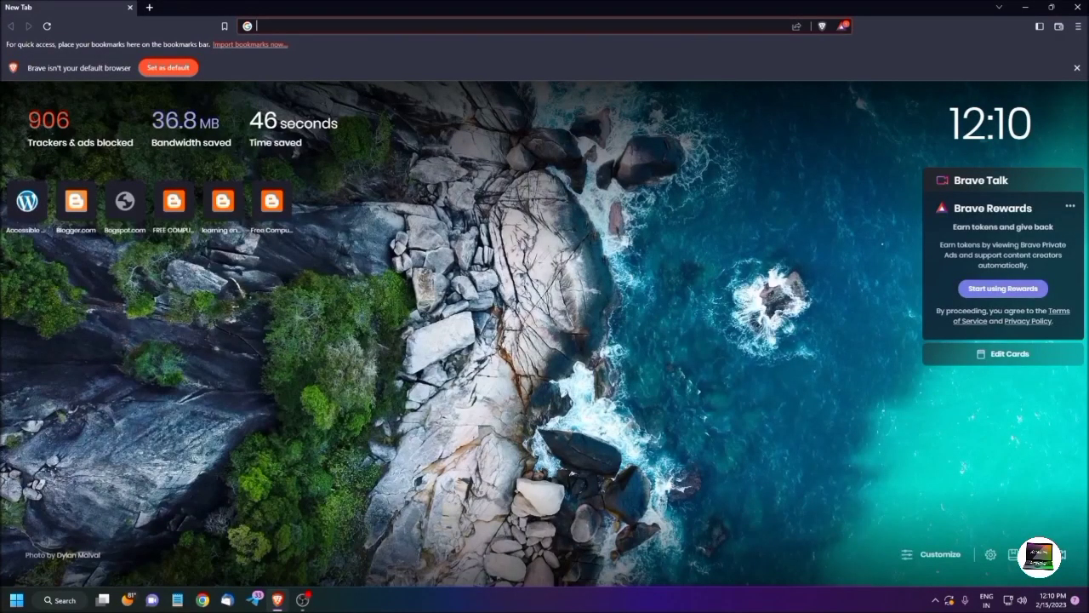
type("blogspt")
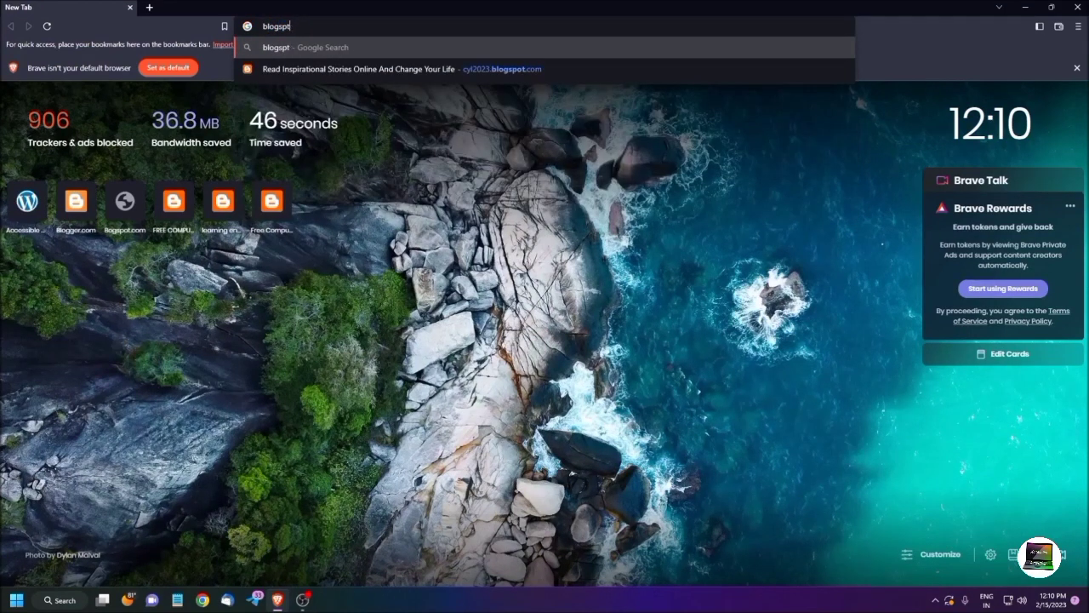
key("BackSpace")
key("BackSpace")
type("pot.com")
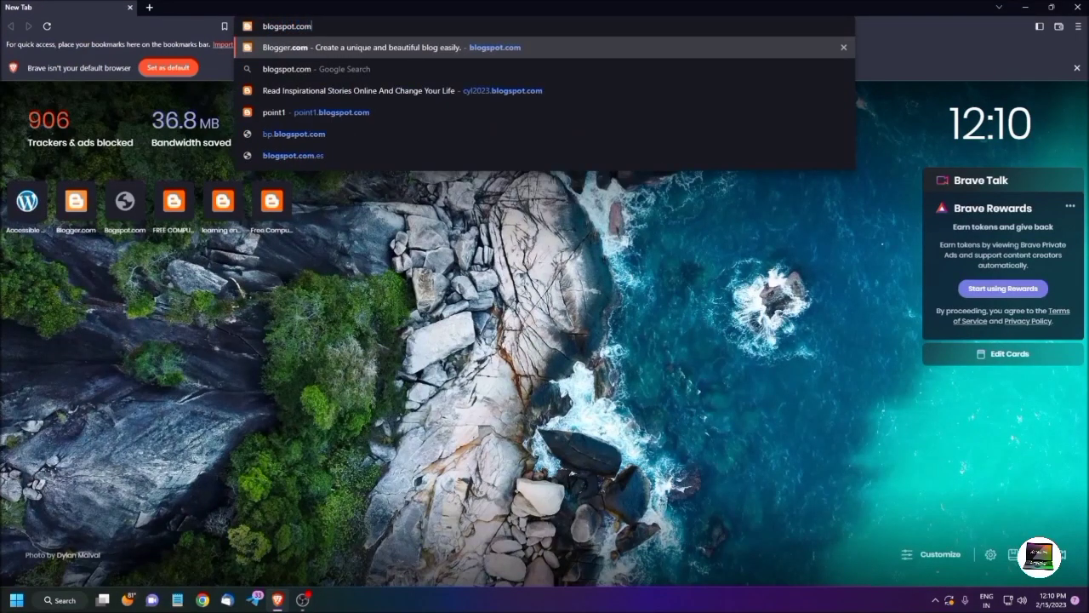
key("Return")
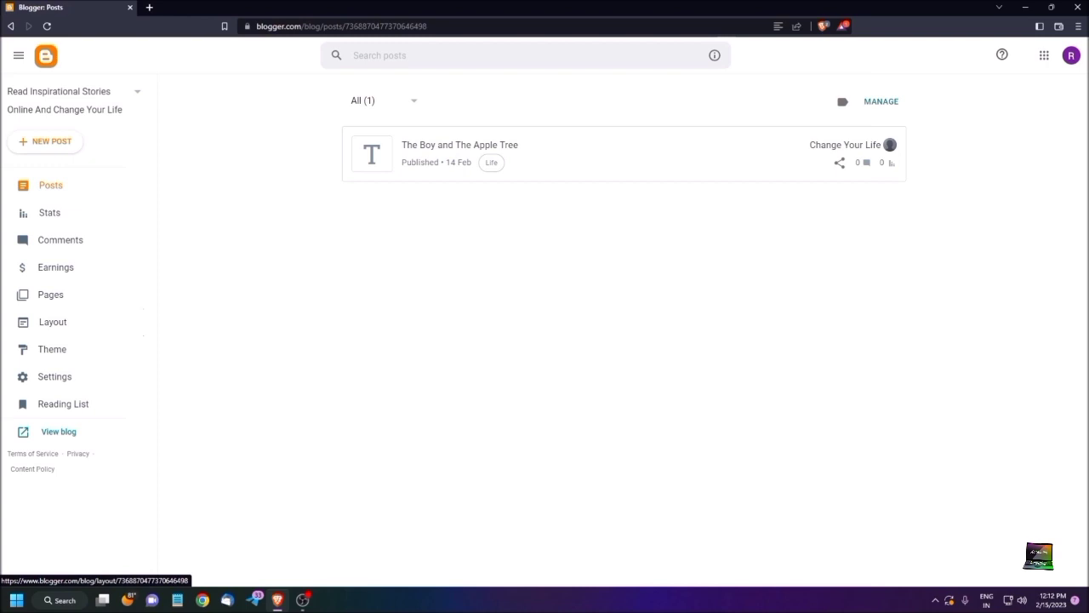
Step: In the blog's layout, retitle the search gadget "What are you looking for?" and save it
left_click(53, 322)
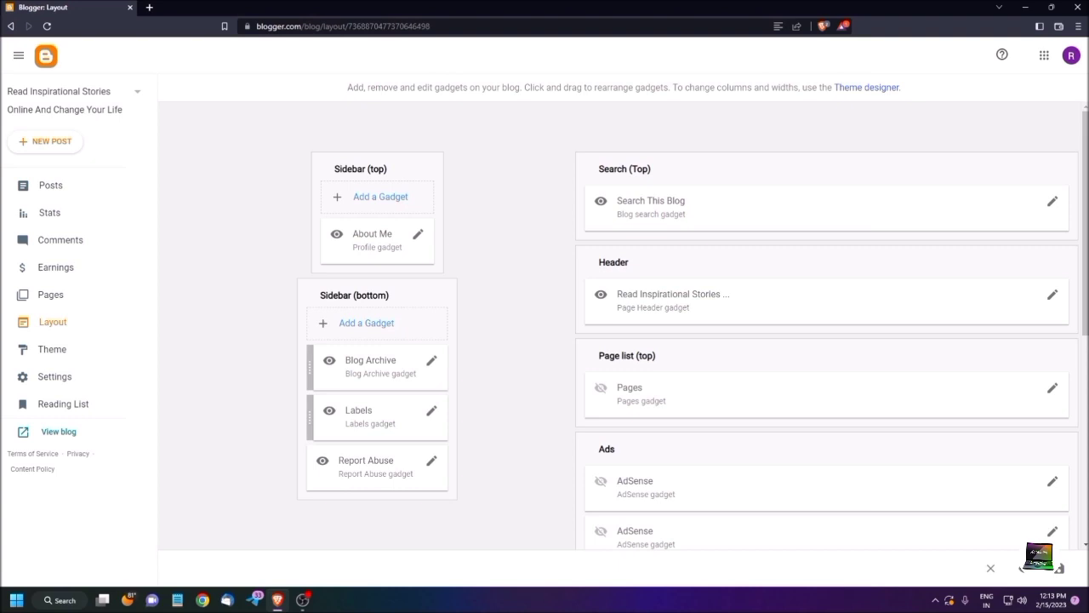
left_click(1053, 201)
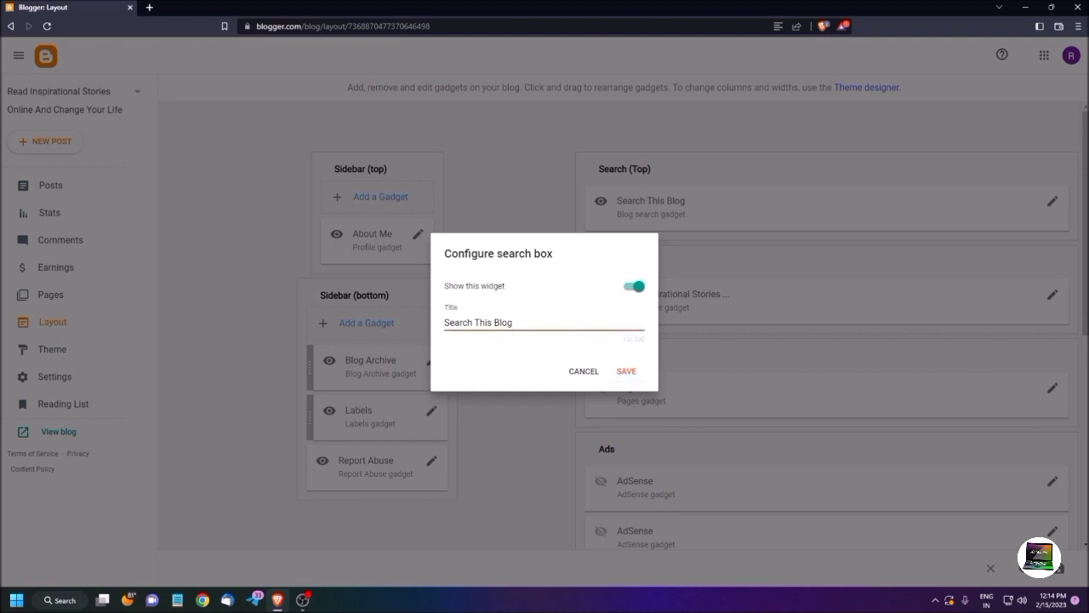
key("ctrl+a")
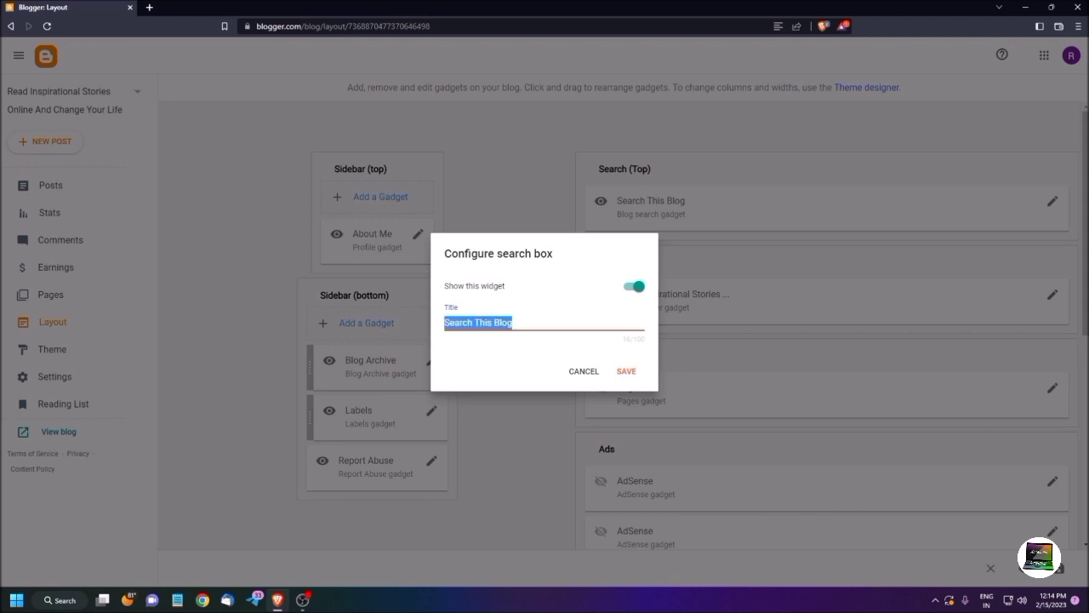
key("BackSpace")
type("Sea")
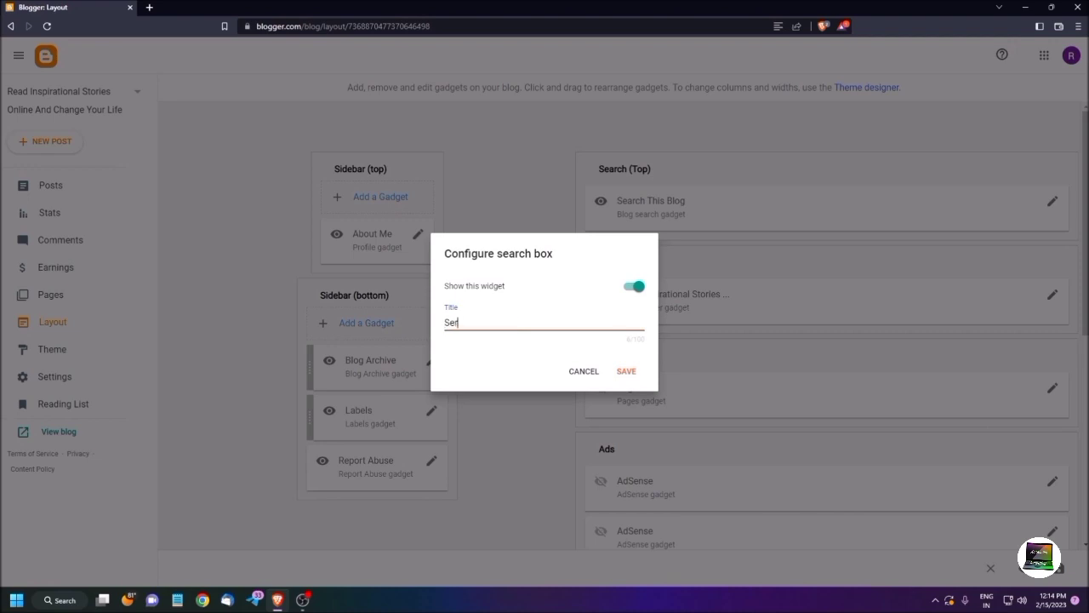
key("BackSpace")
key("BackSpace")
key("BackSpace")
type("What y")
key("BackSpace")
key("BackSpace")
key("BackSpace")
key("BackSpace")
key("BackSpace")
key("BackSpace")
type("What are you looking for?")
key("Return")
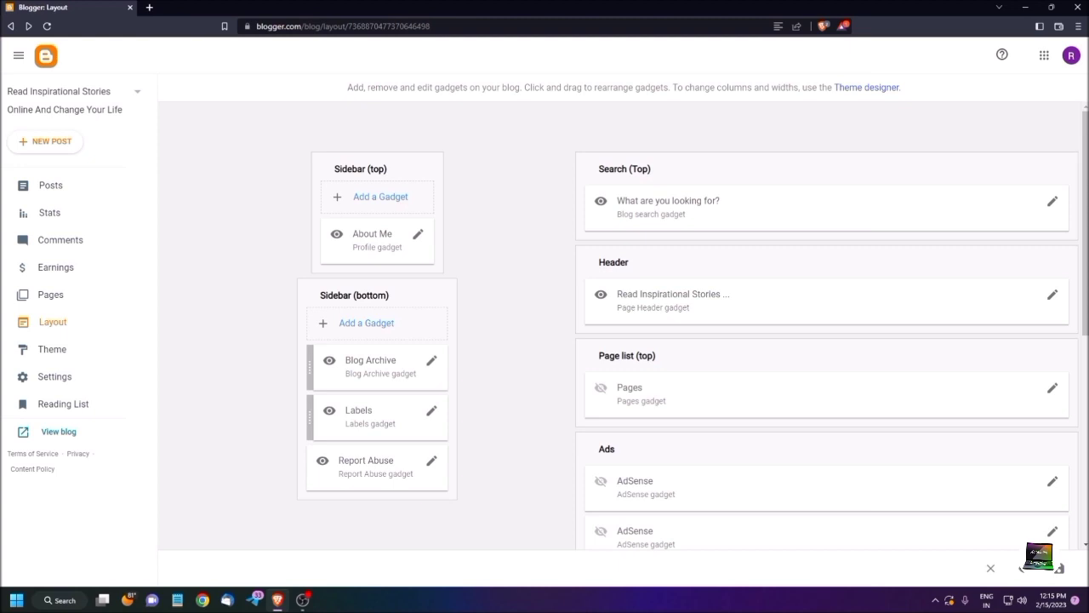
Step: Open the header gadget's settings and enter the blog description "Change your thought, change your life."
left_click(1053, 295)
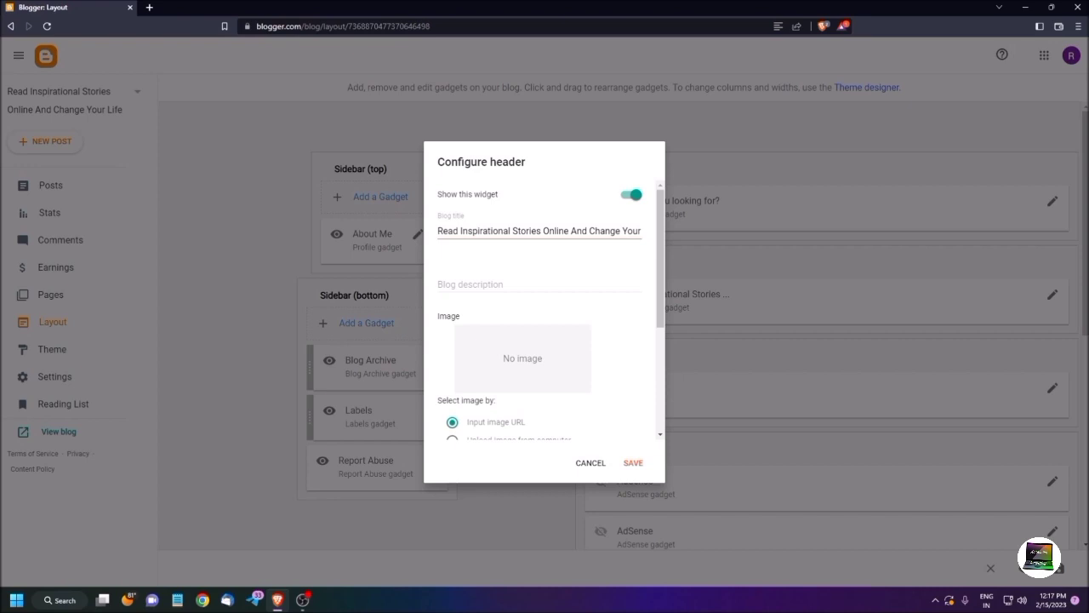
left_click(539, 284)
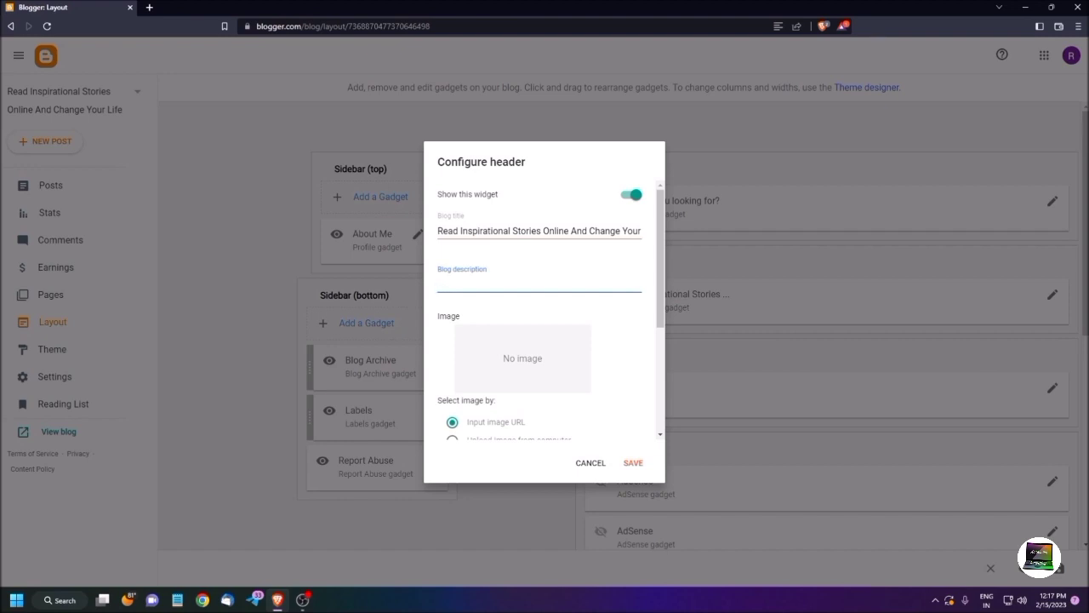
type("Change your thought, change our")
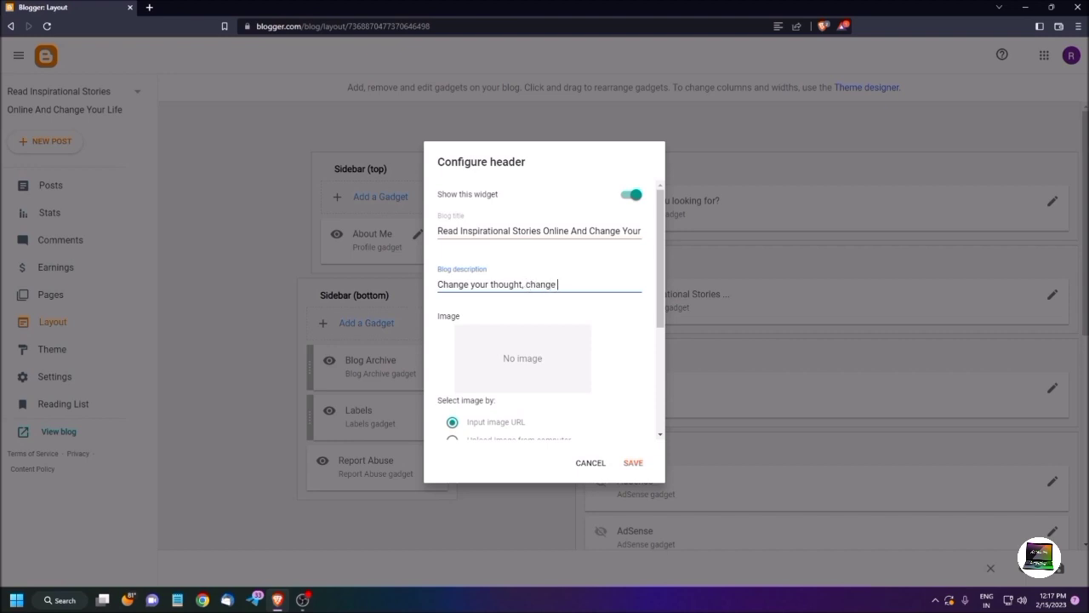
key("BackSpace")
key("BackSpace")
key("BackSpace")
key("BackSpace")
key("BackSpace")
key("BackSpace")
key("BackSpace")
key("BackSpace")
type("change your life")
key("BackSpace")
type("ife.")
Step: Upload Logo_Accessible_Computing_2022.jpg from the computer as the header image
scroll(542, 311, "down", 2)
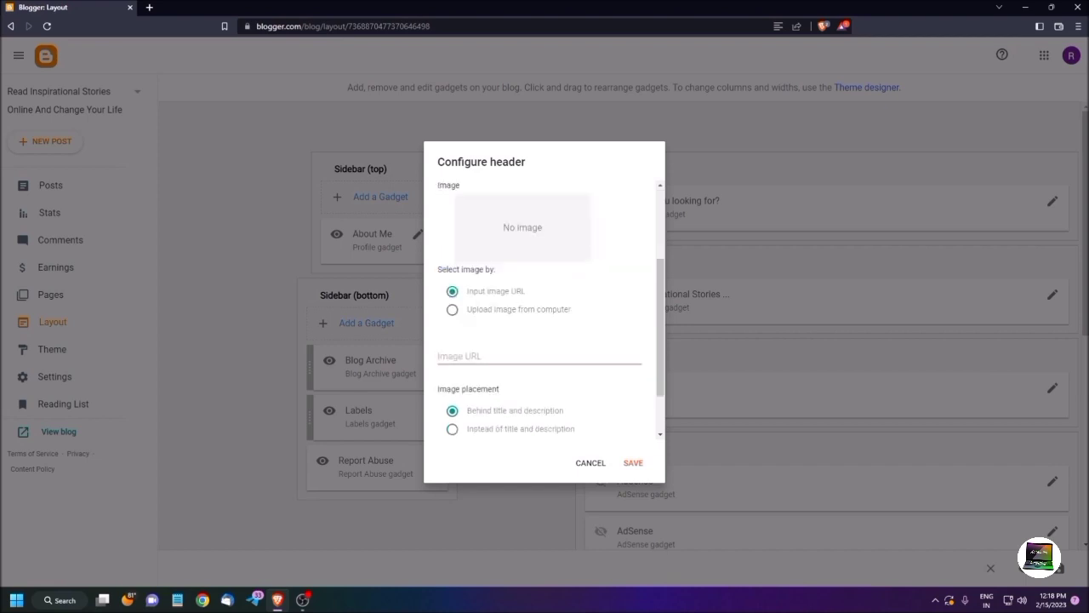
left_click(453, 310)
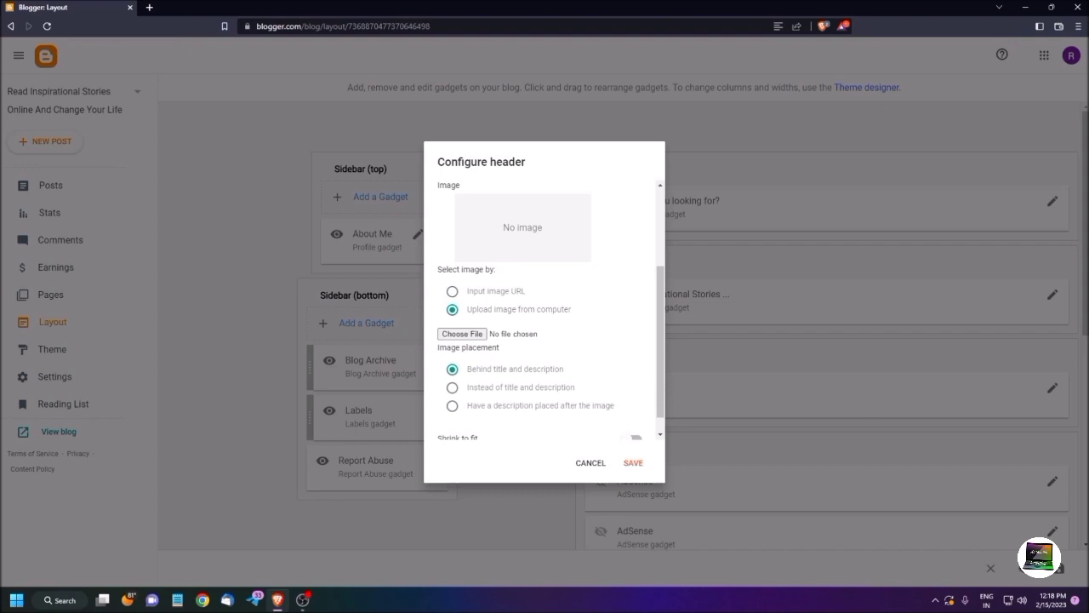
left_click(462, 333)
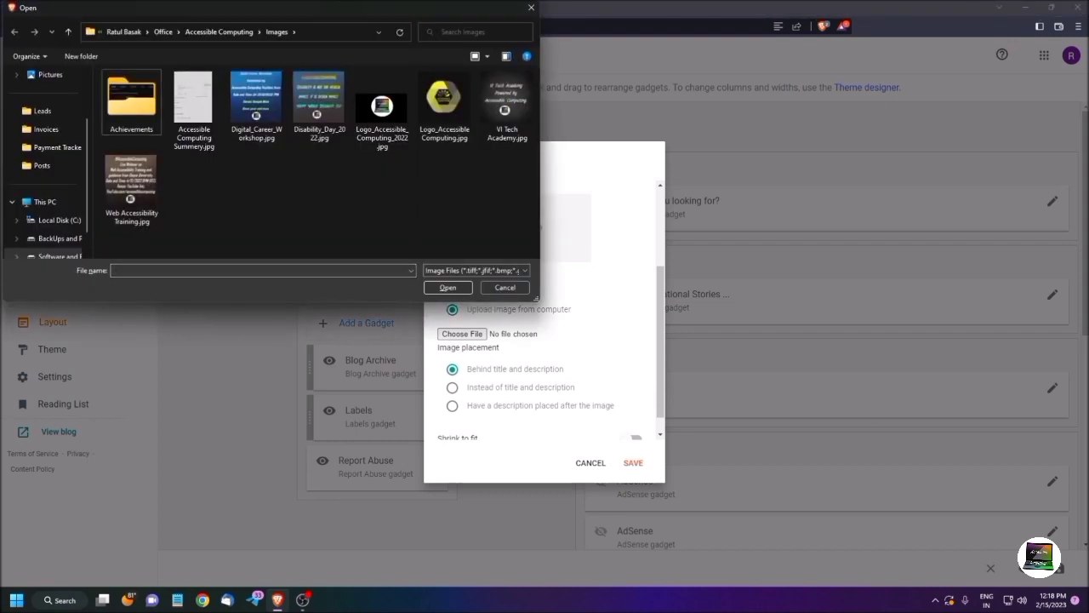
key("Tab")
key("Right")
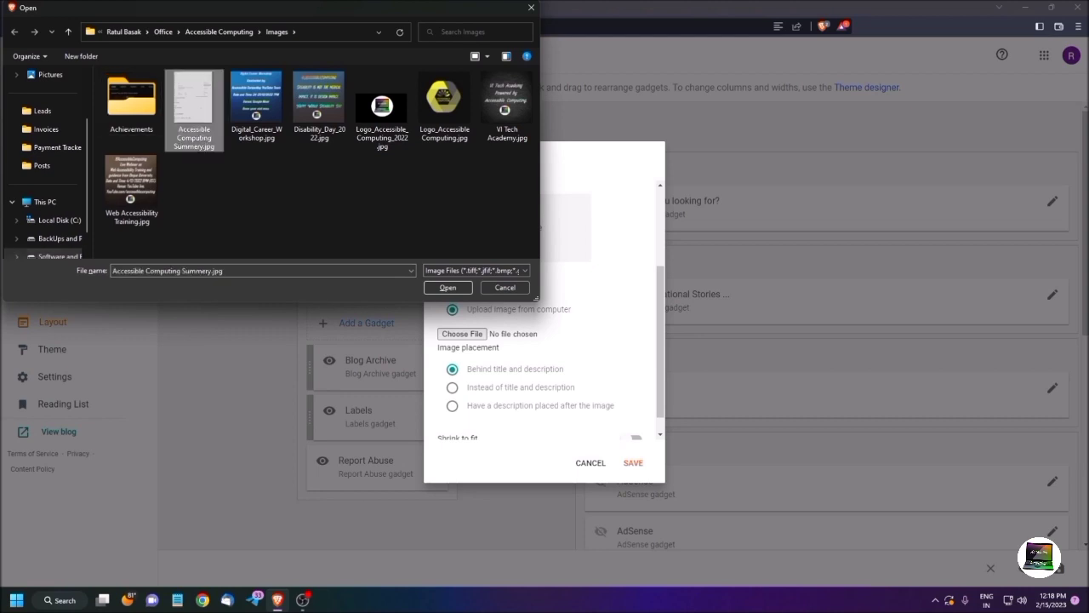
key("Left")
key("Right")
key("l")
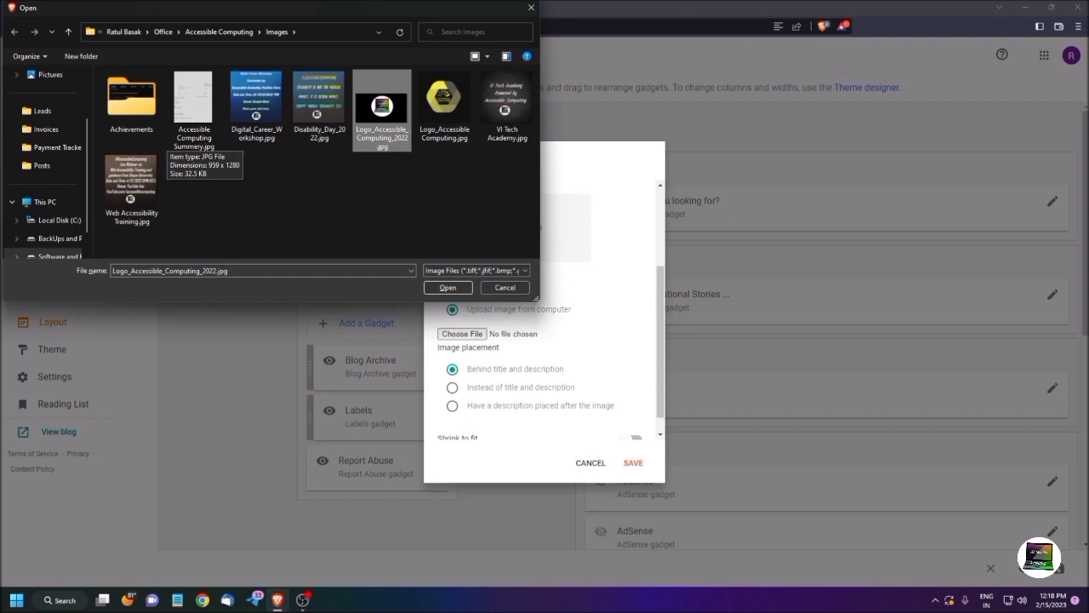
key("Return")
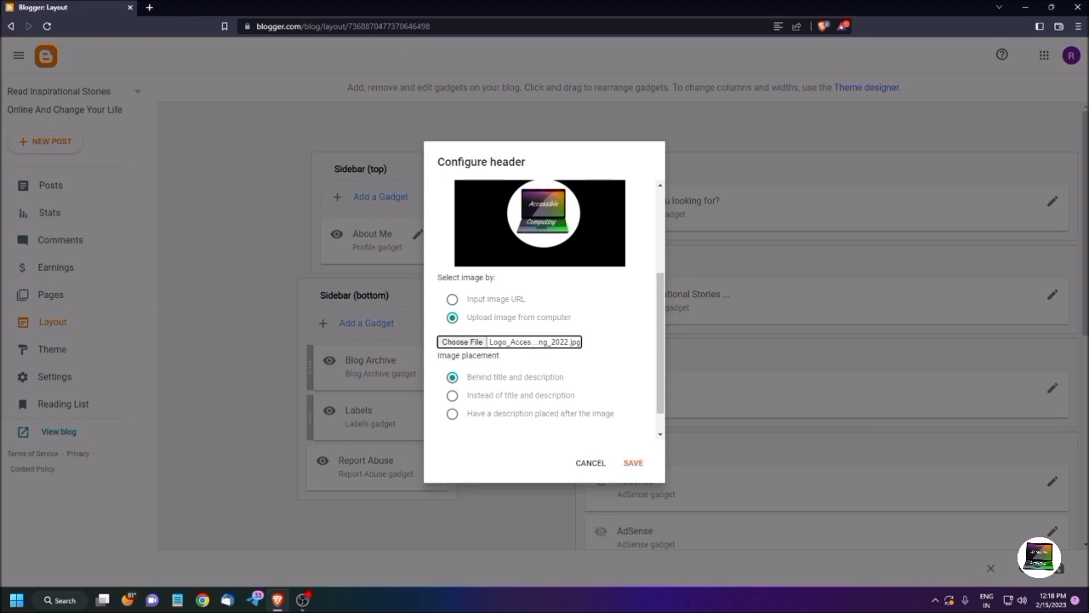
Step: Set the header image placement to have the description after the image, turn on Shrink to fit, and save the header
key("Tab")
scroll(553, 307, "down", 1)
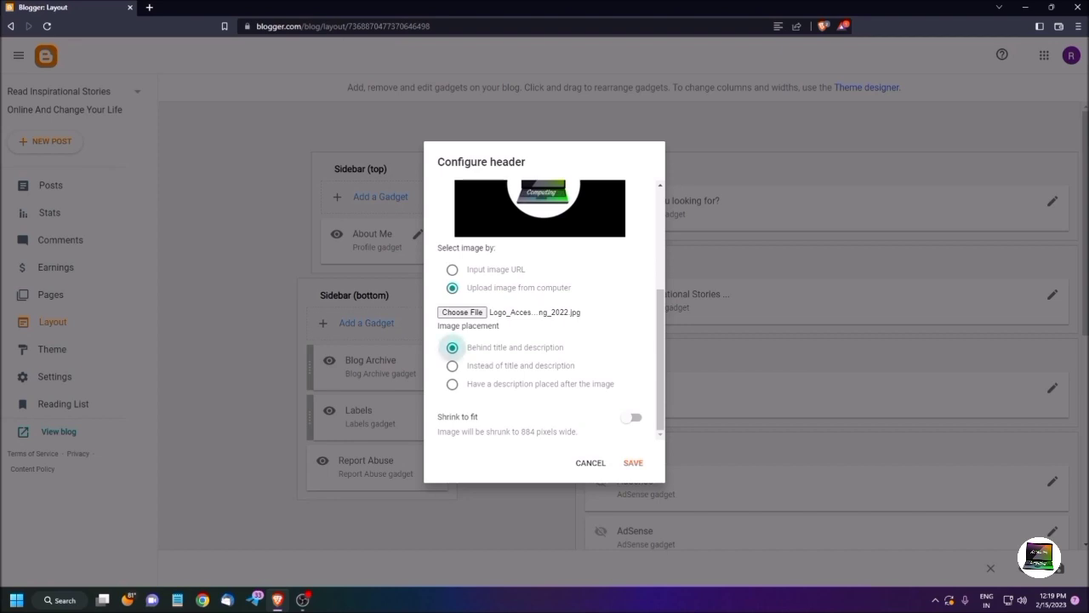
left_click(452, 365)
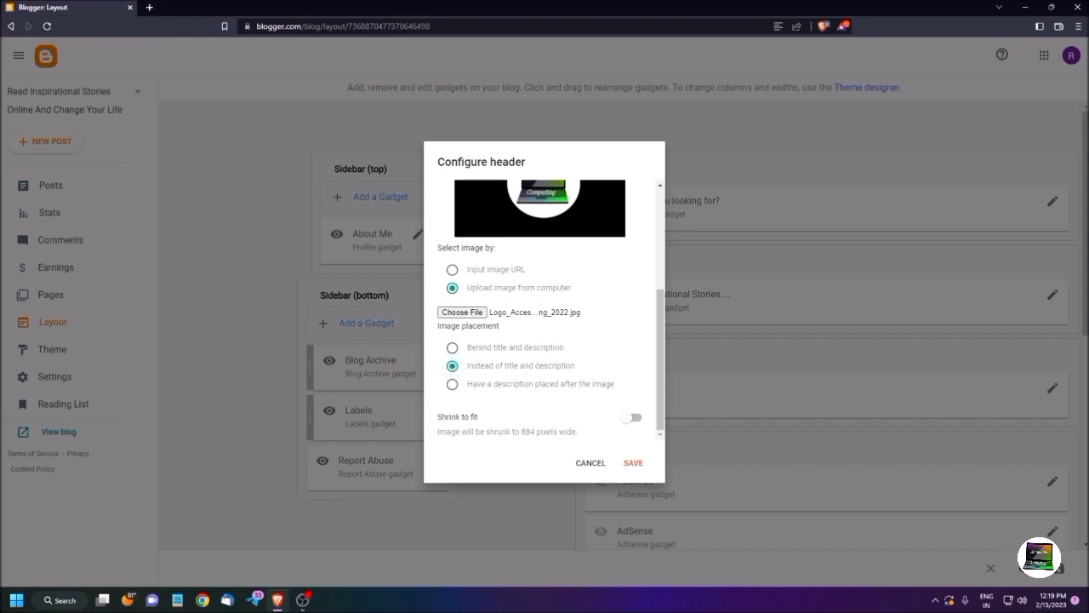
key("Down")
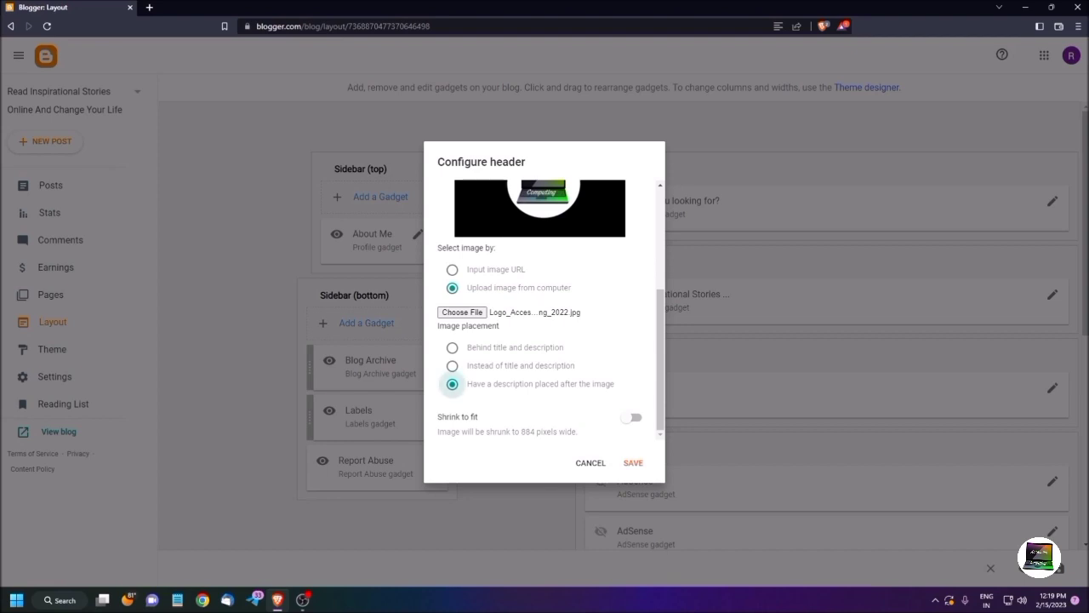
key("Tab")
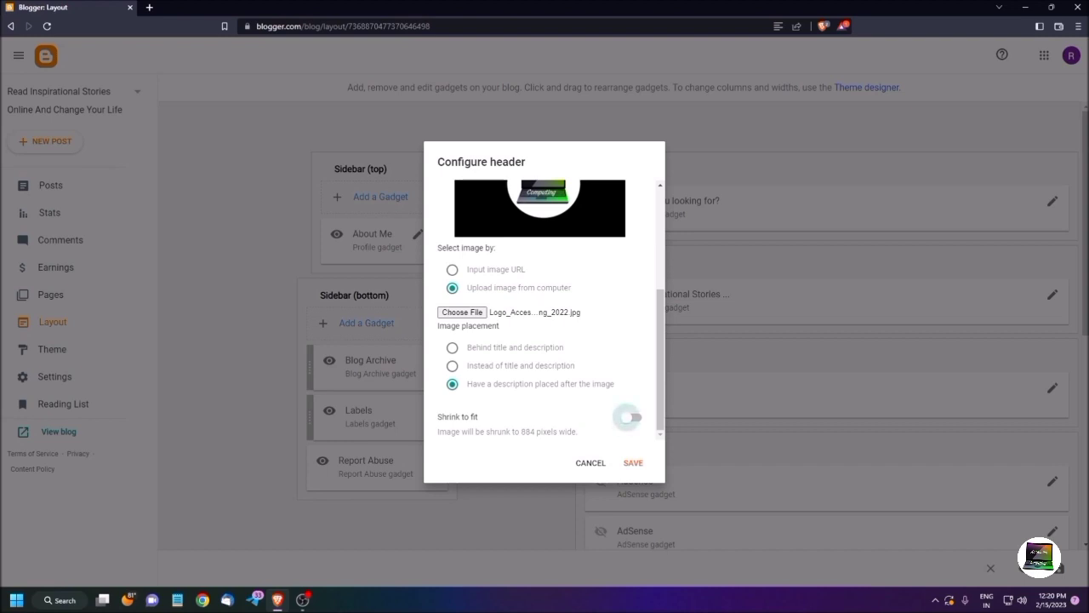
key("space")
key("Return")
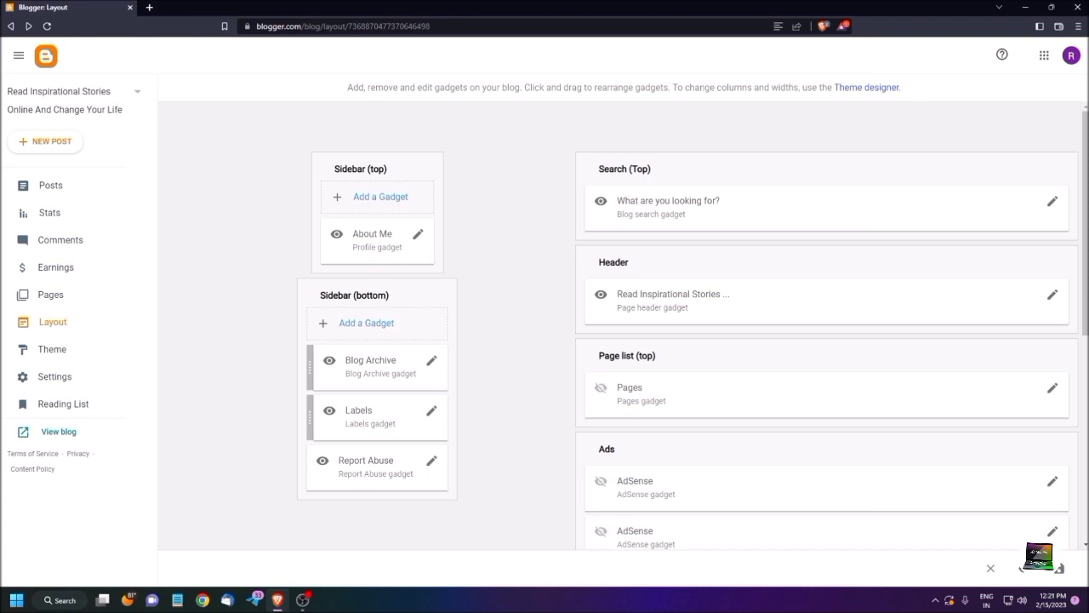
Step: Review the settings of the Pages gadget in the top page list and close them without saving
left_click(1053, 388)
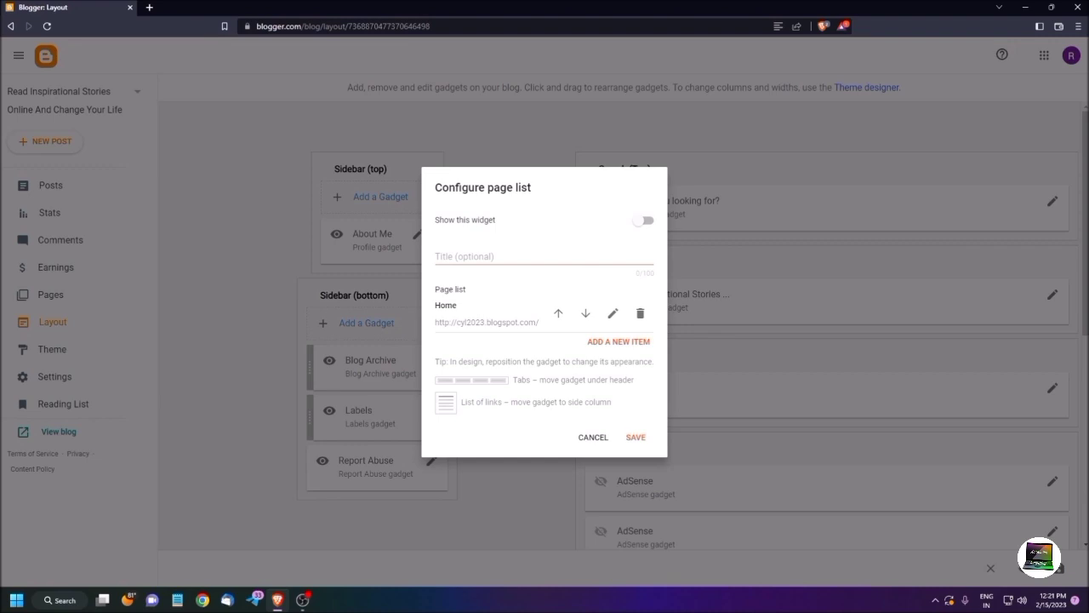
key("Escape")
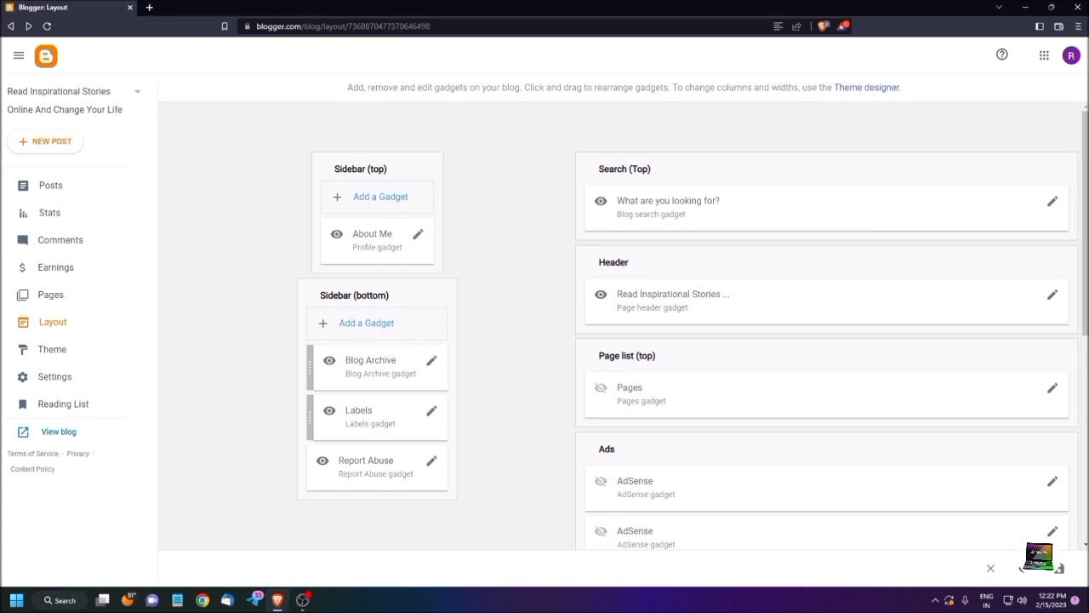
Step: Turn off showing the Featured post gadget in the page body, keep its most recent post option on, and save
scroll(618, 323, "down", 3)
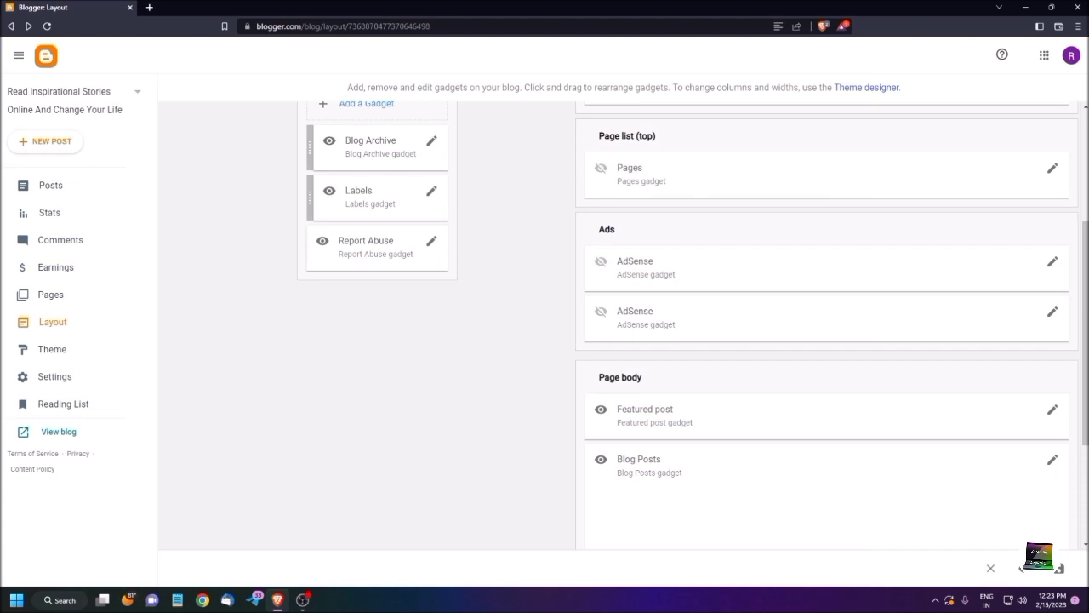
left_click(1053, 410)
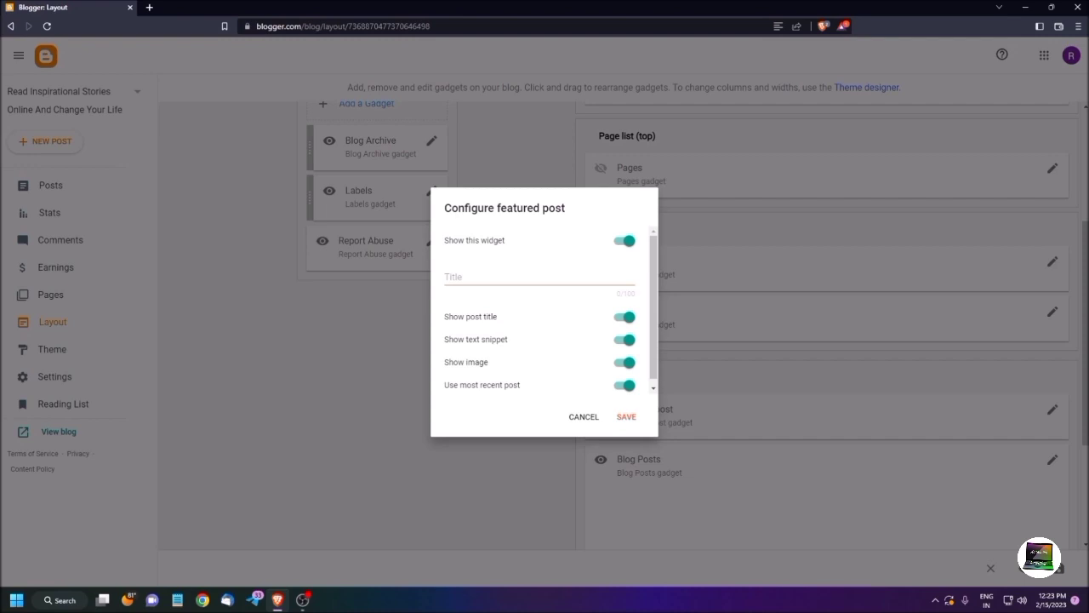
left_click(626, 240)
left_click(511, 276)
left_click(627, 385)
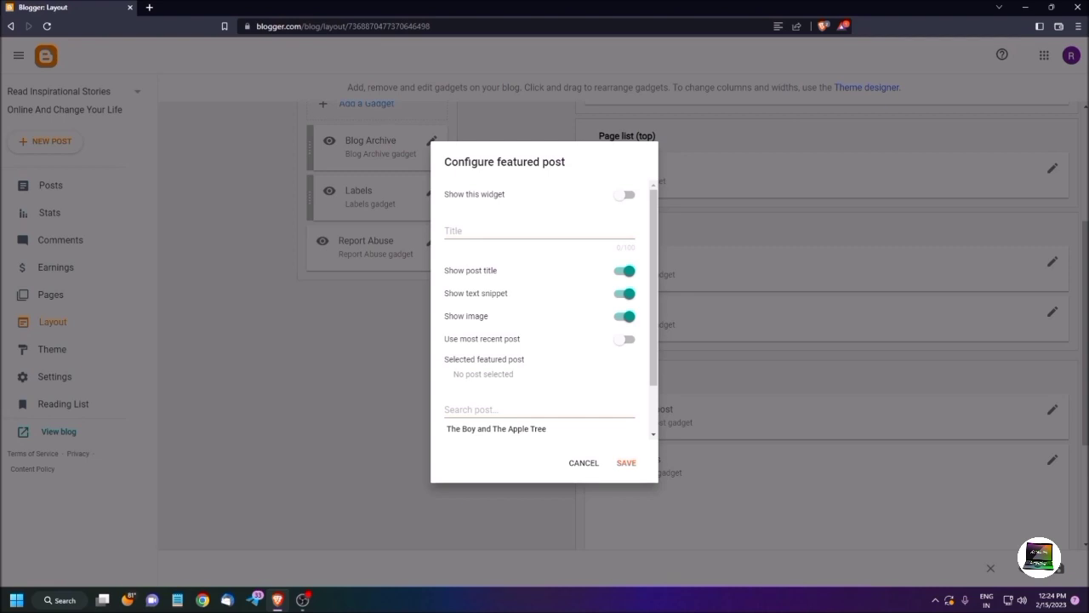
left_click(625, 339)
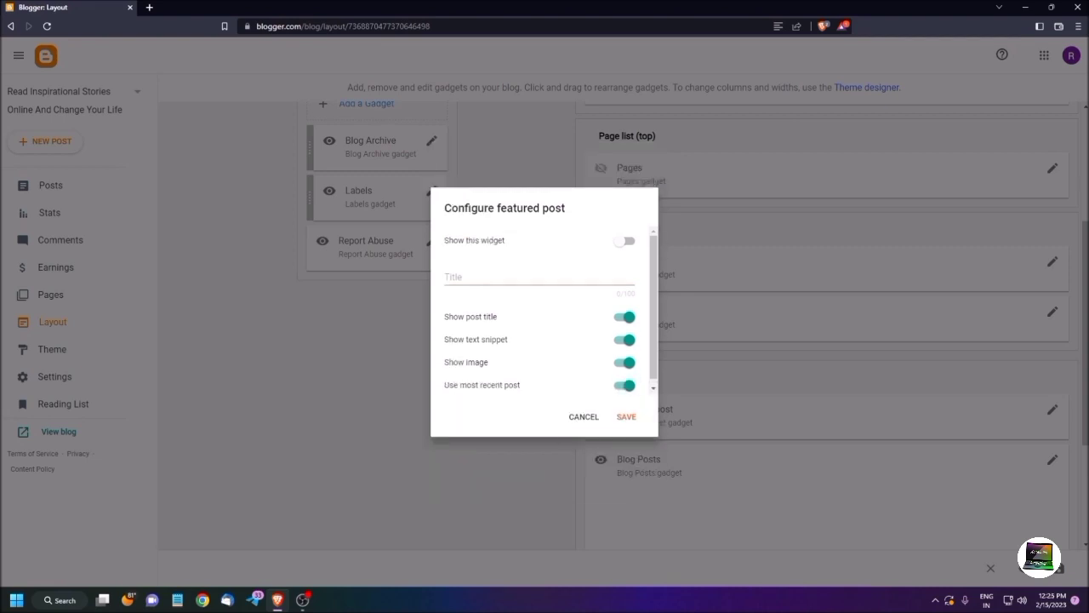
left_click(627, 417)
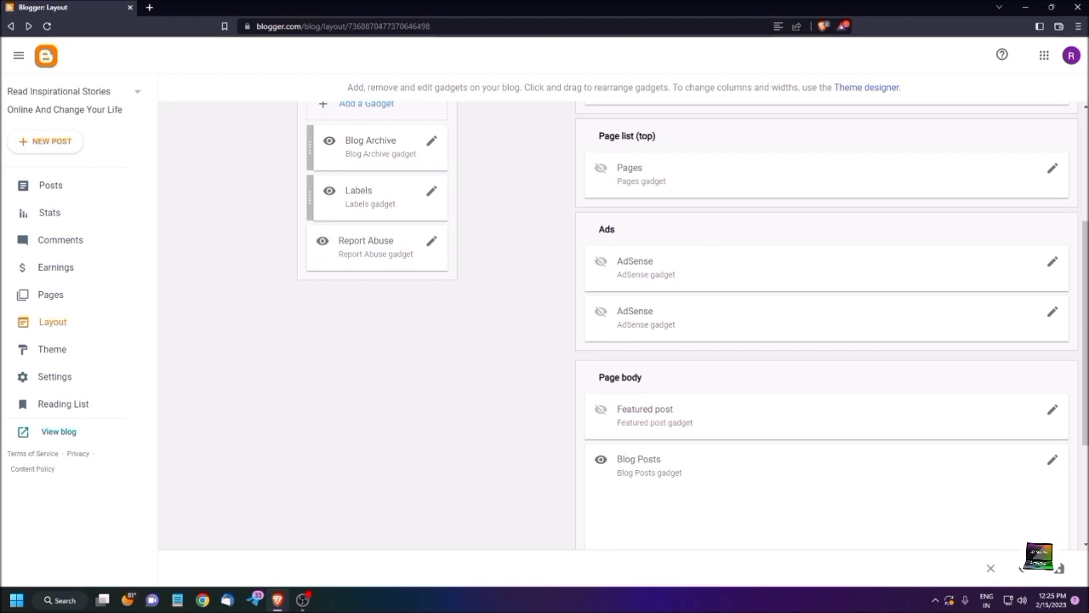
Step: Turn off Show location in the page body's Blog Posts gadget and save the gadget
scroll(617, 323, "up", 3)
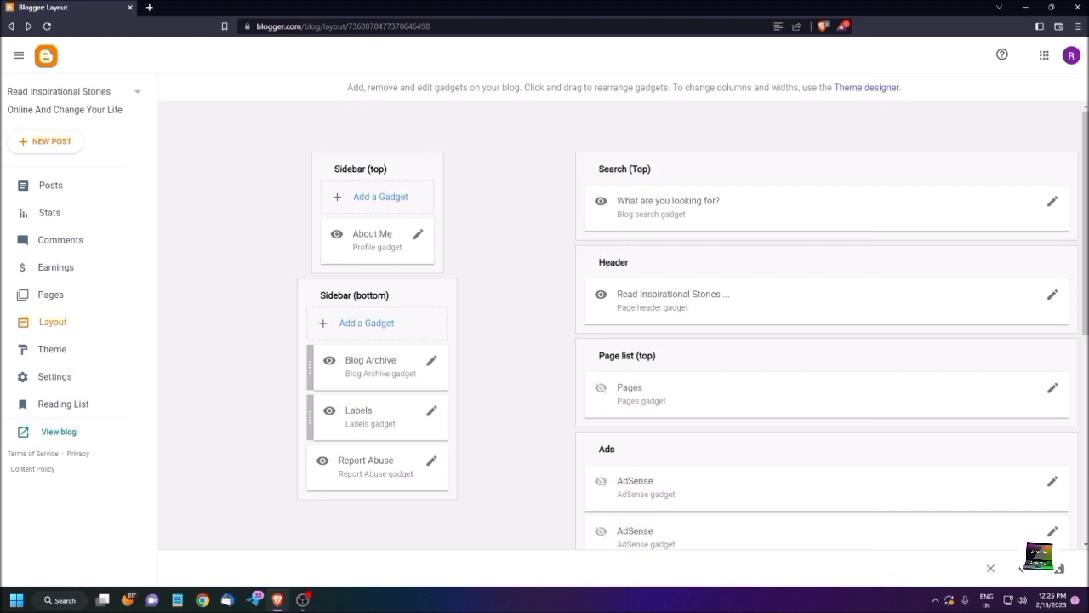
scroll(617, 324, "down", 5)
scroll(617, 323, "up", 5)
scroll(617, 323, "down", 5)
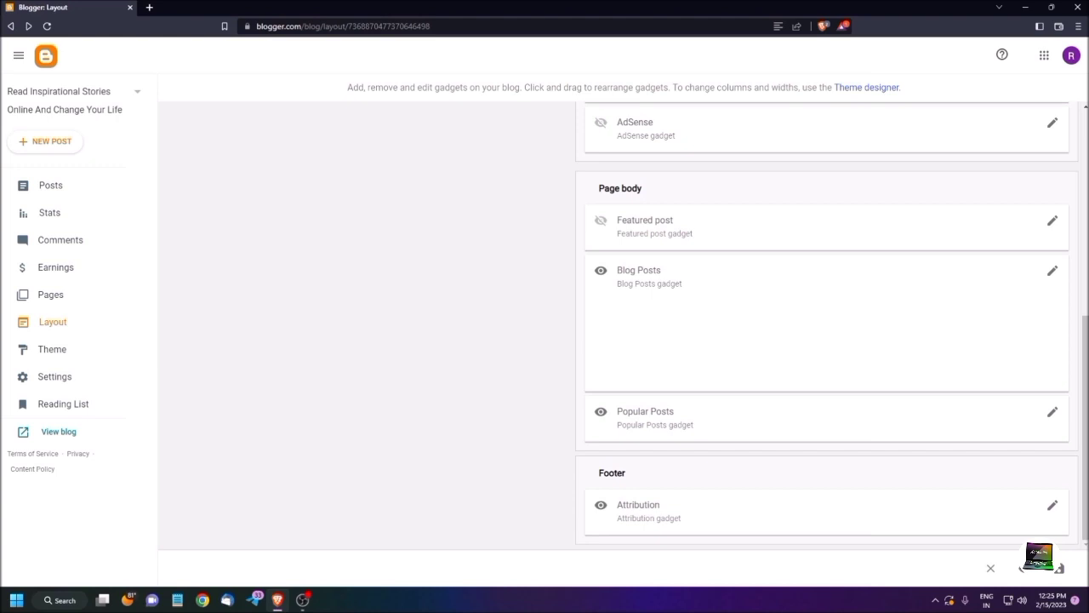
left_click(1053, 271)
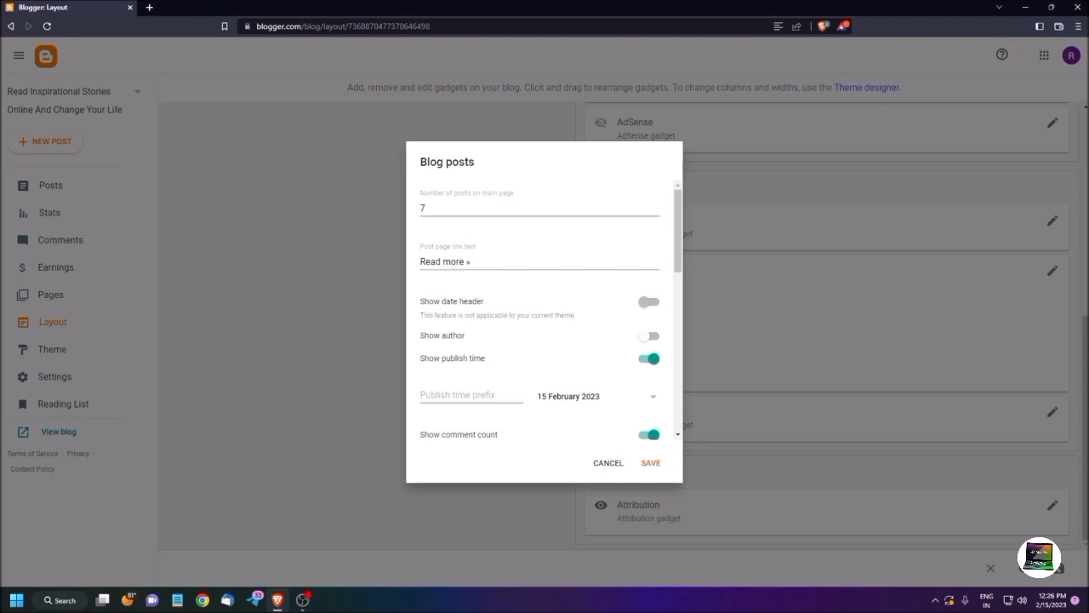
scroll(542, 310, "down", 2)
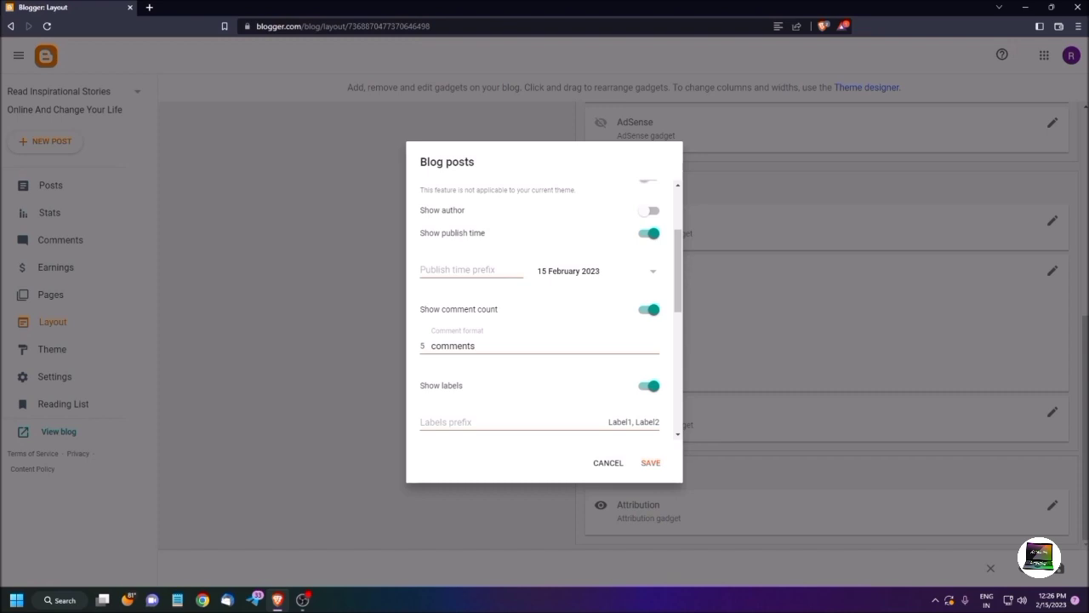
scroll(545, 306, "down", 2)
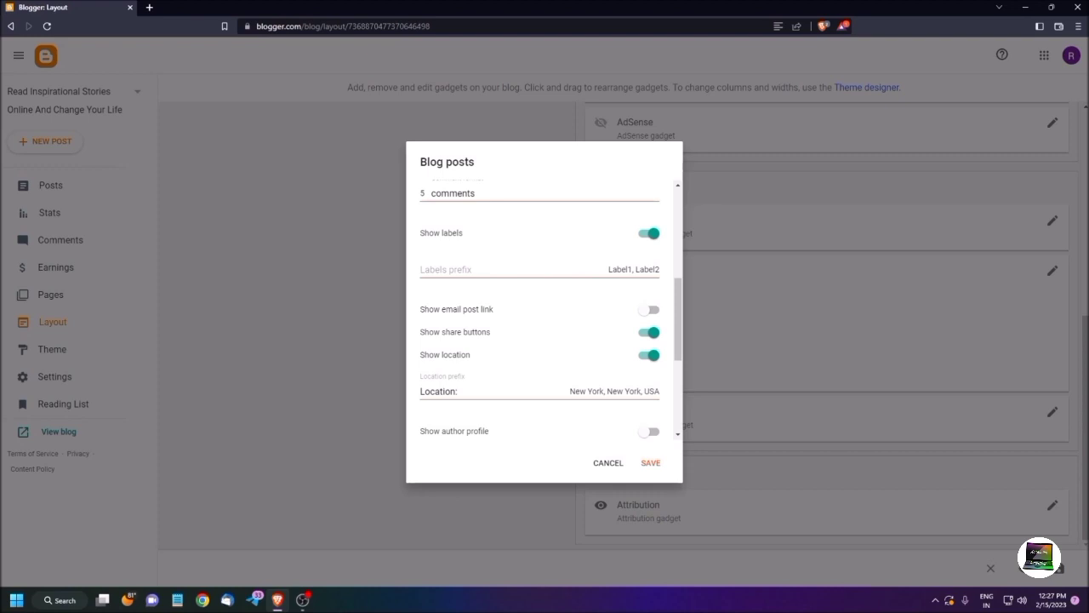
left_click(650, 355)
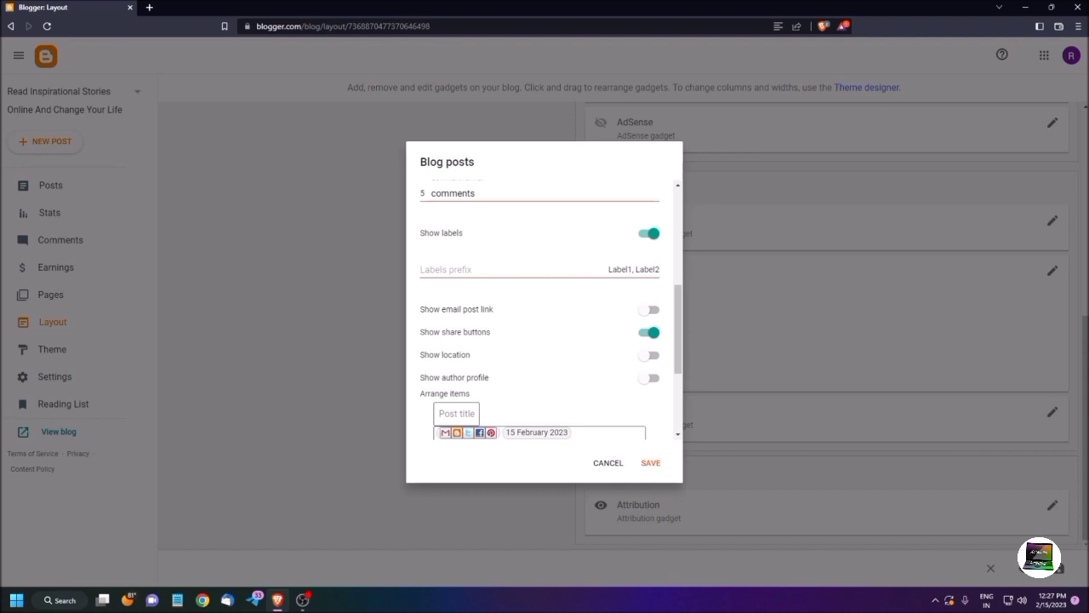
scroll(539, 310, "down", 2)
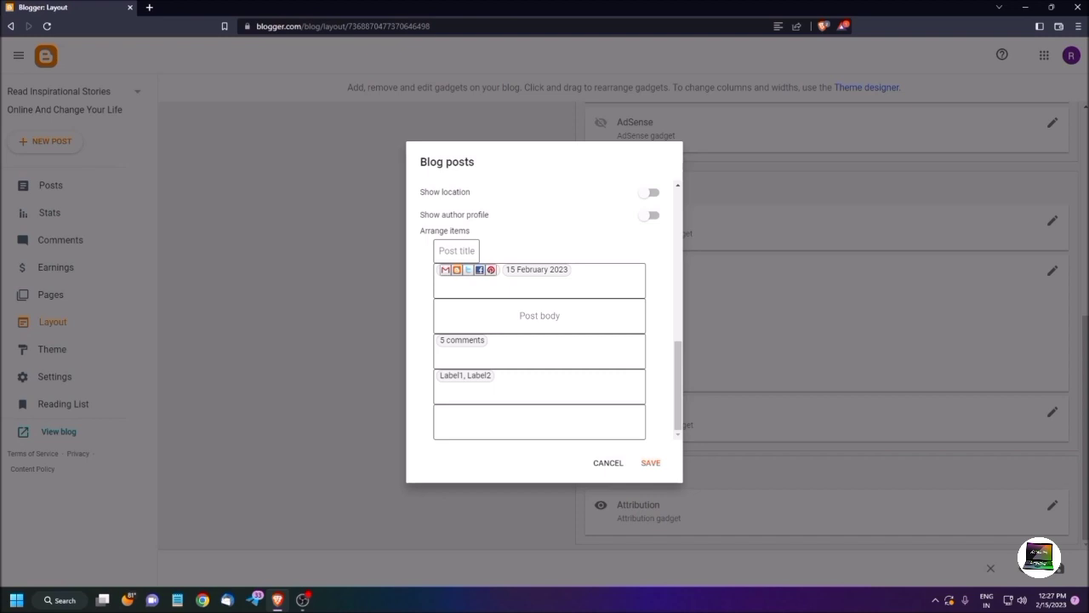
left_click(651, 463)
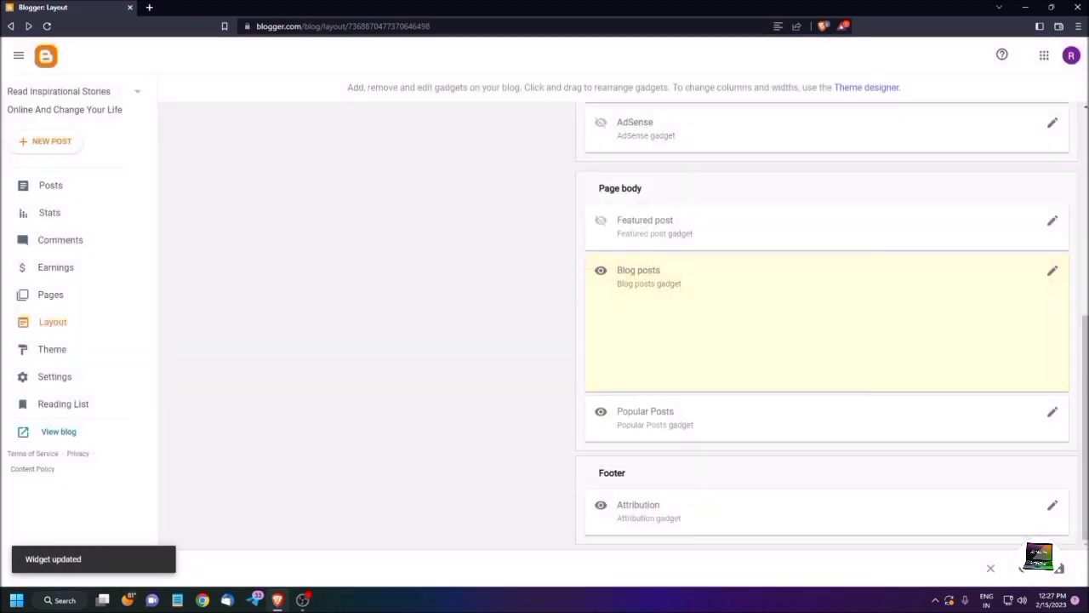
Step: Set the maximum number of shown posts in the Popular Posts gadget to 10 and save it
scroll(617, 323, "up", 5)
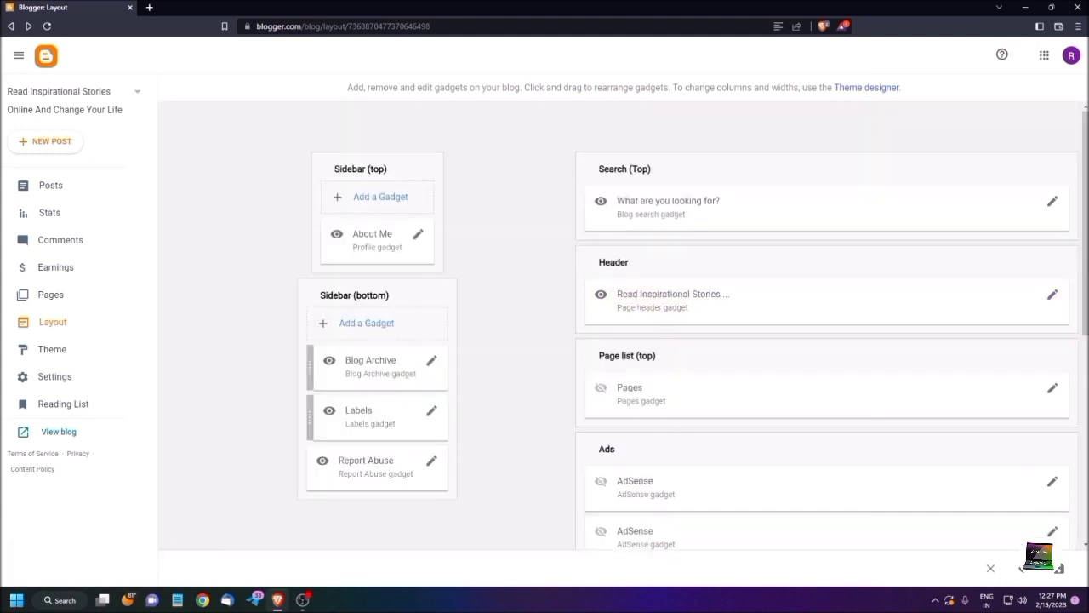
scroll(617, 323, "down", 5)
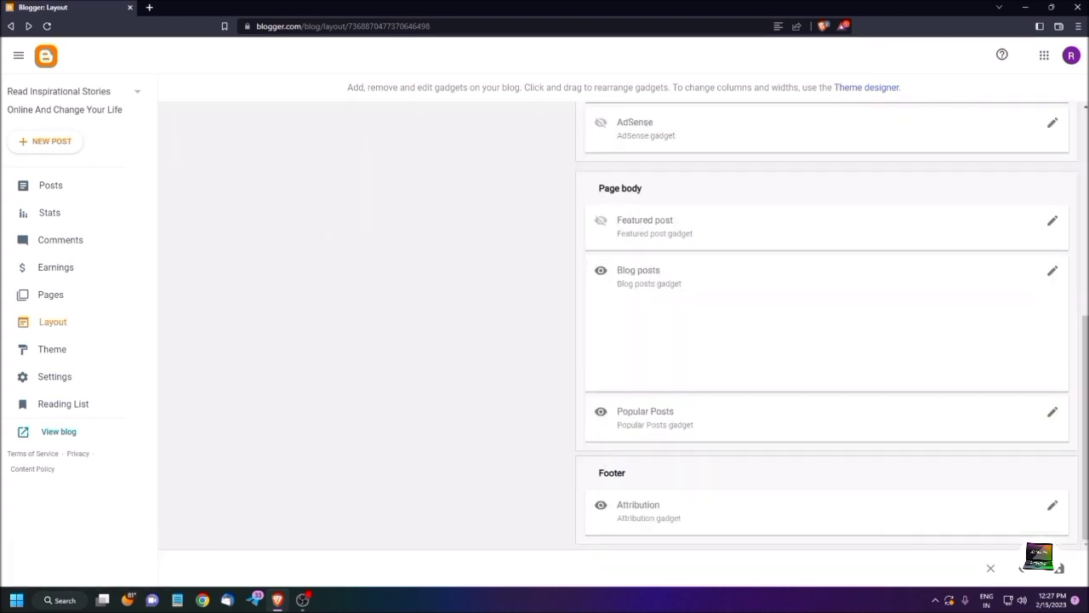
scroll(618, 323, "up", 5)
scroll(617, 323, "down", 5)
left_click(1053, 412)
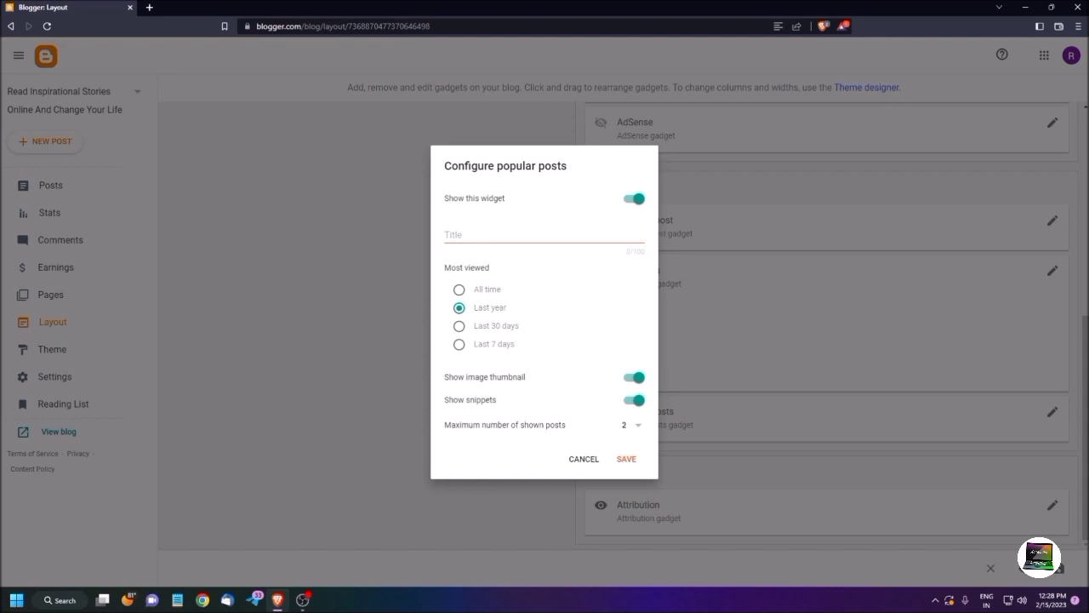
left_click(630, 424)
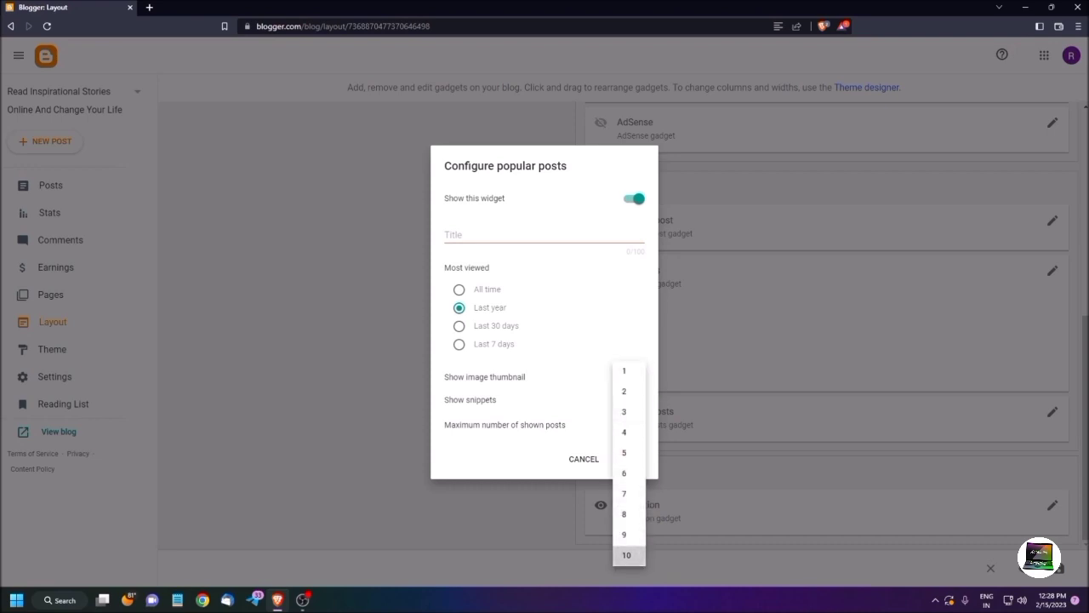
key("Return")
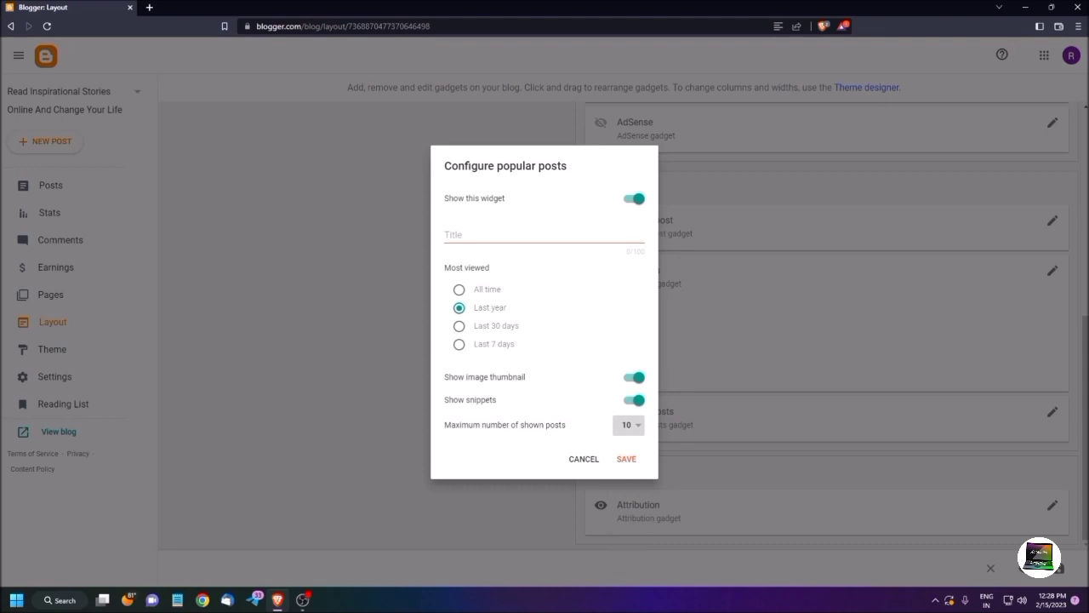
left_click(626, 458)
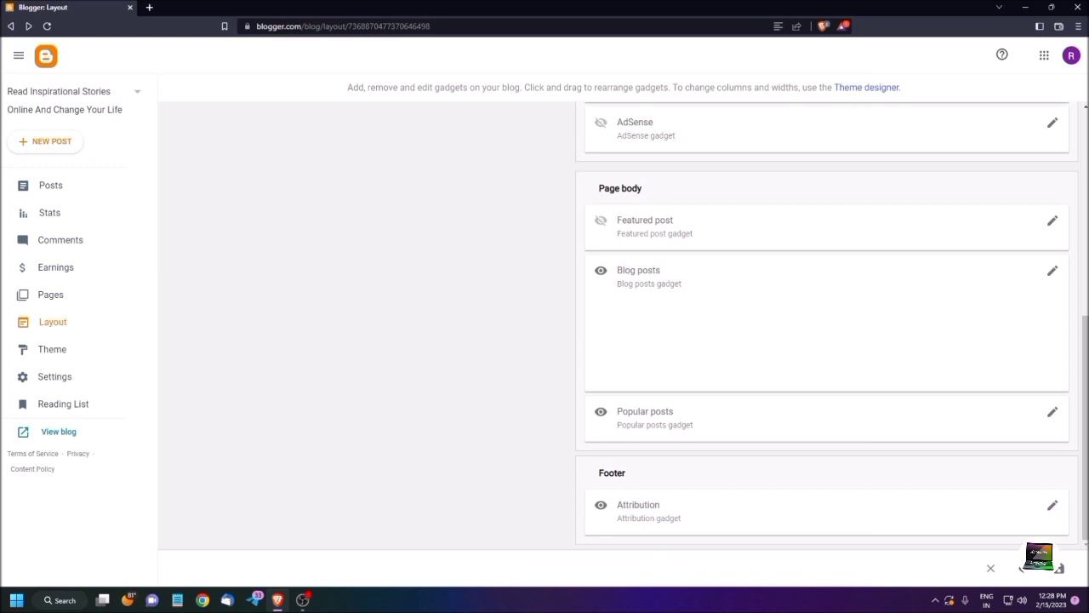
Step: Set the copyright text of the footer's Attribution gadget to "Copyright reserves CYL 2023" and save it
scroll(613, 324, "up", 6)
scroll(613, 323, "down", 6)
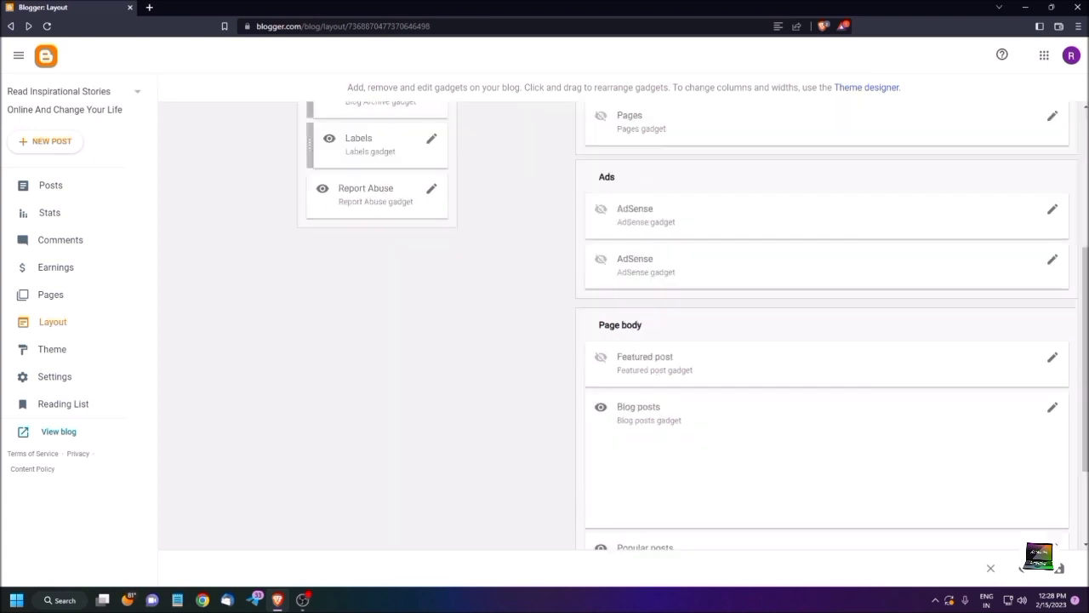
scroll(612, 324, "up", 6)
scroll(613, 323, "down", 6)
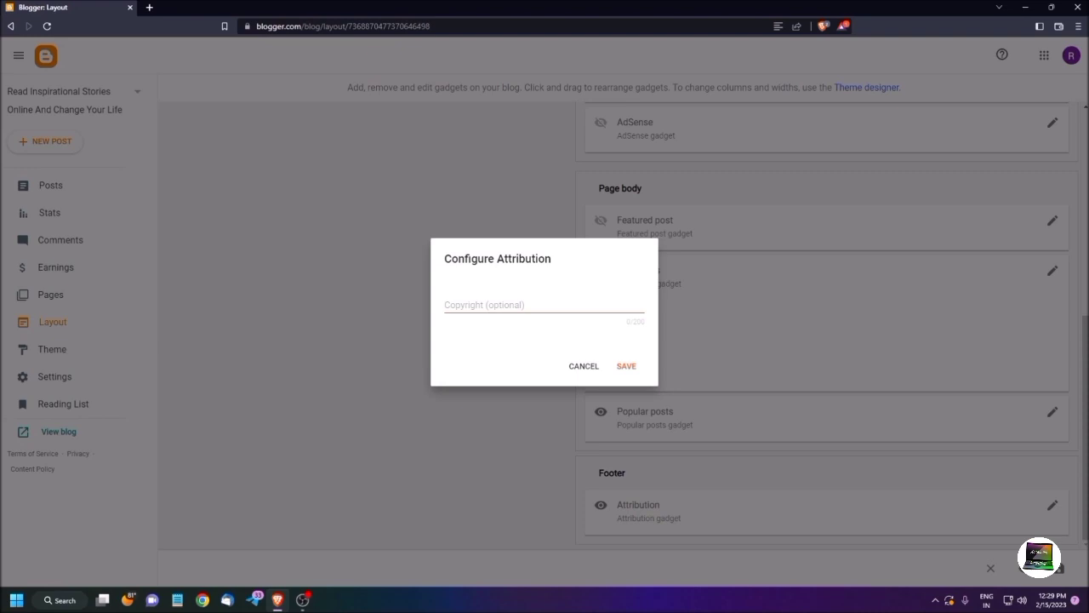
type("a")
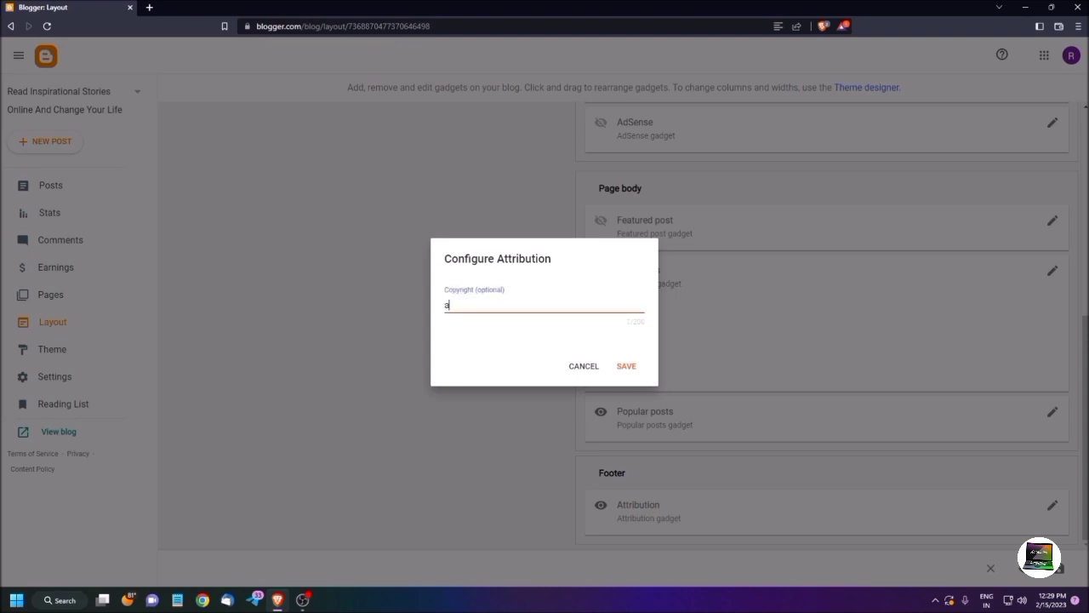
key("BackSpace")
type("c")
key("BackSpace")
type("Copyright 2")
key("BackSpace")
type("reserves")
type("CYL 2023")
key("Return")
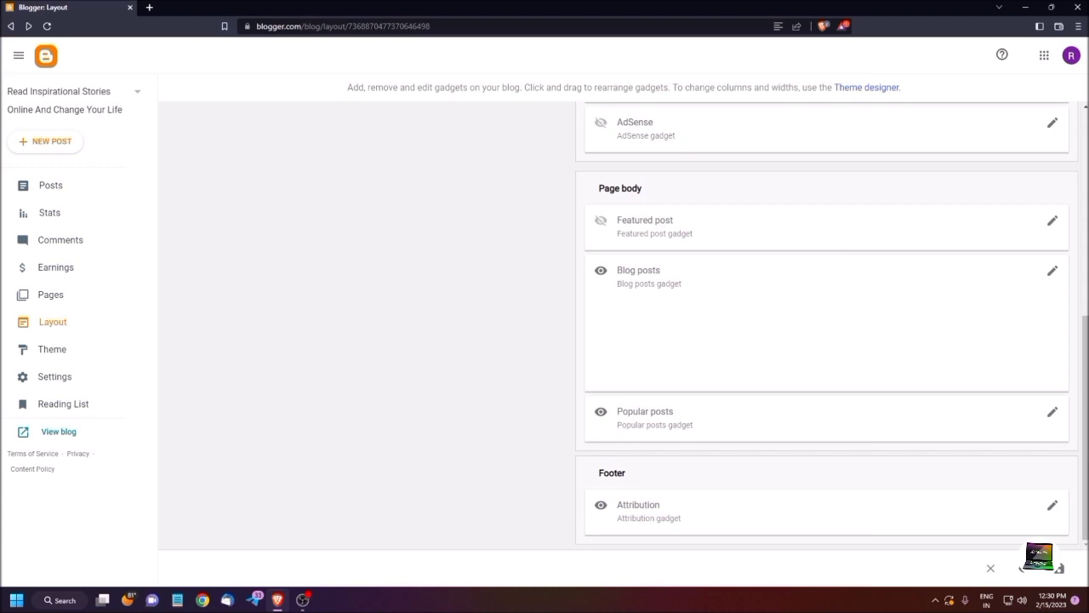
scroll(619, 325, "up", 7)
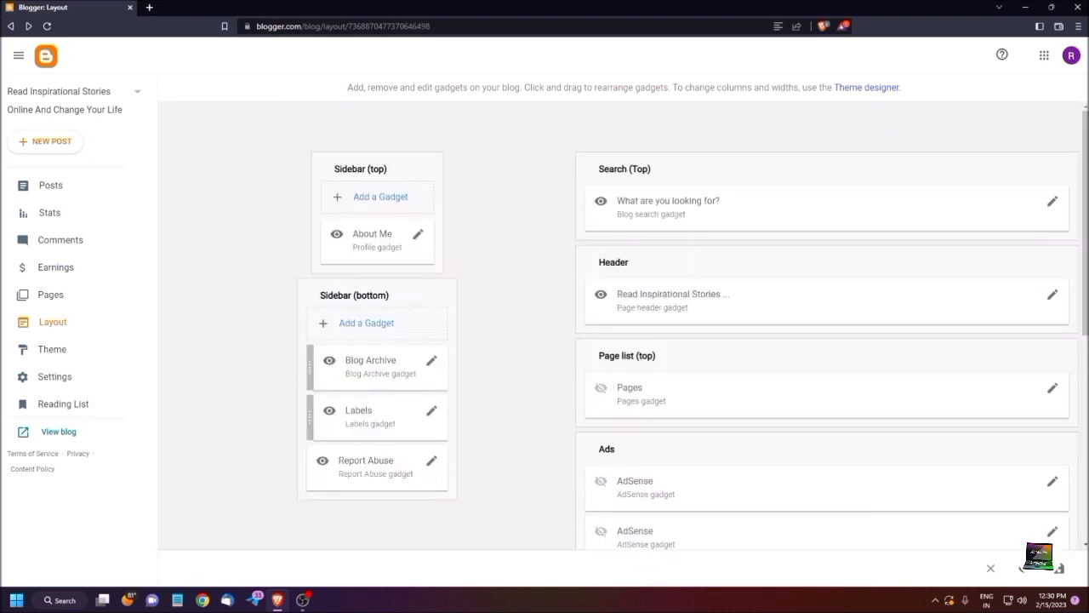
scroll(619, 325, "down", 7)
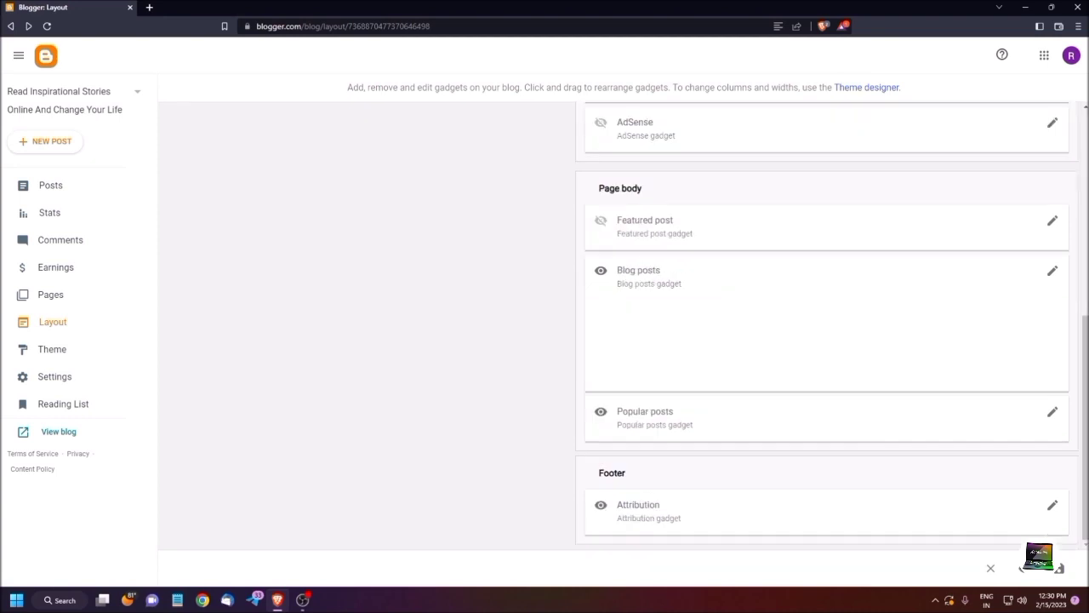
scroll(619, 325, "up", 7)
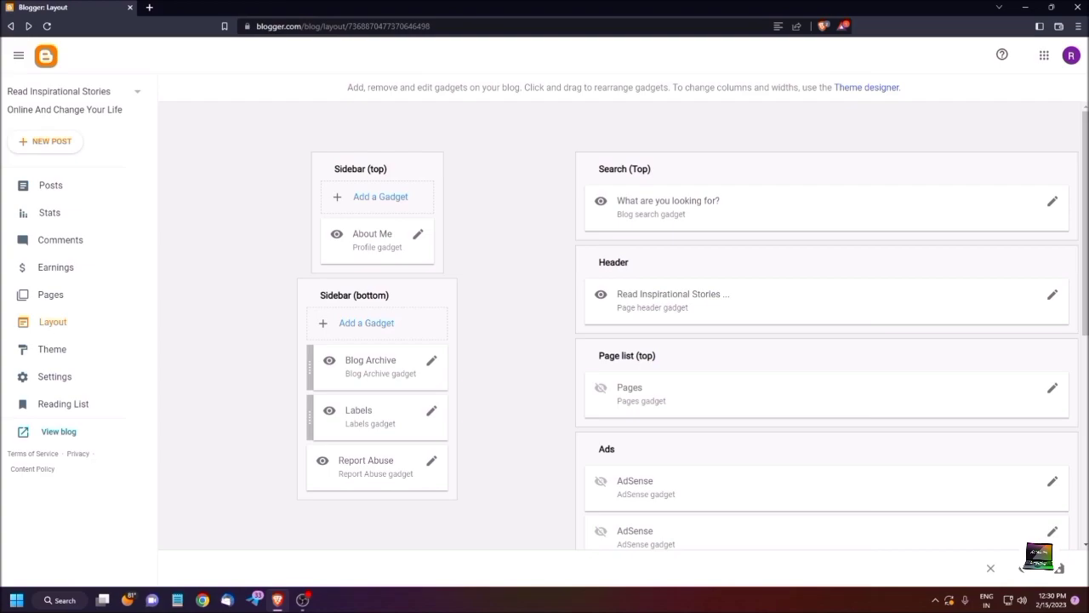
Step: Open cyl2023.blogspot.com in a new browser tab and examine the blog's header image, sidebar, post and footer
key("ctrl+t")
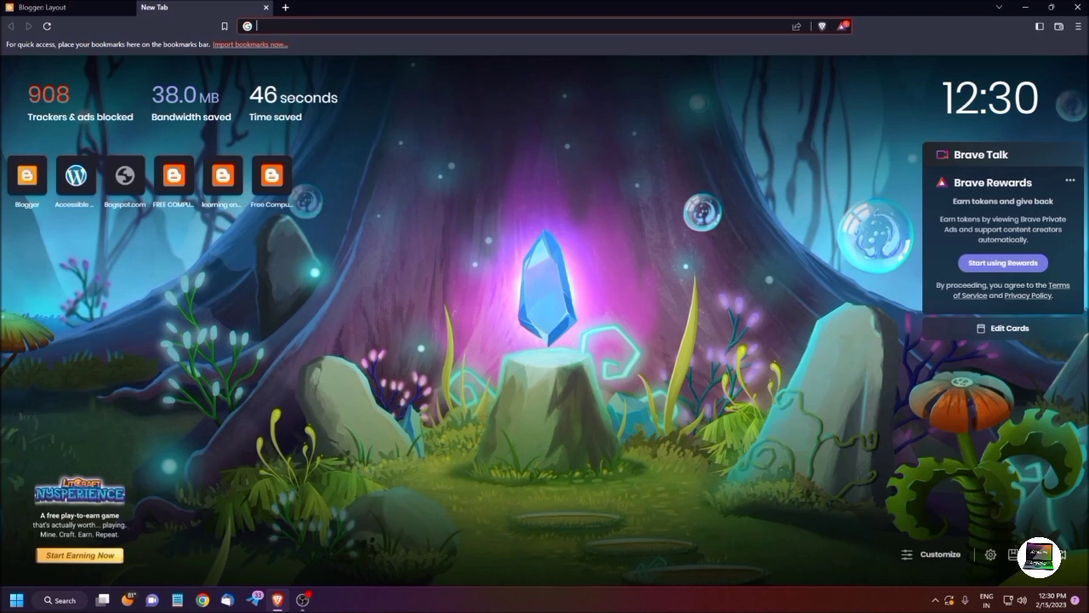
type("cyl2")
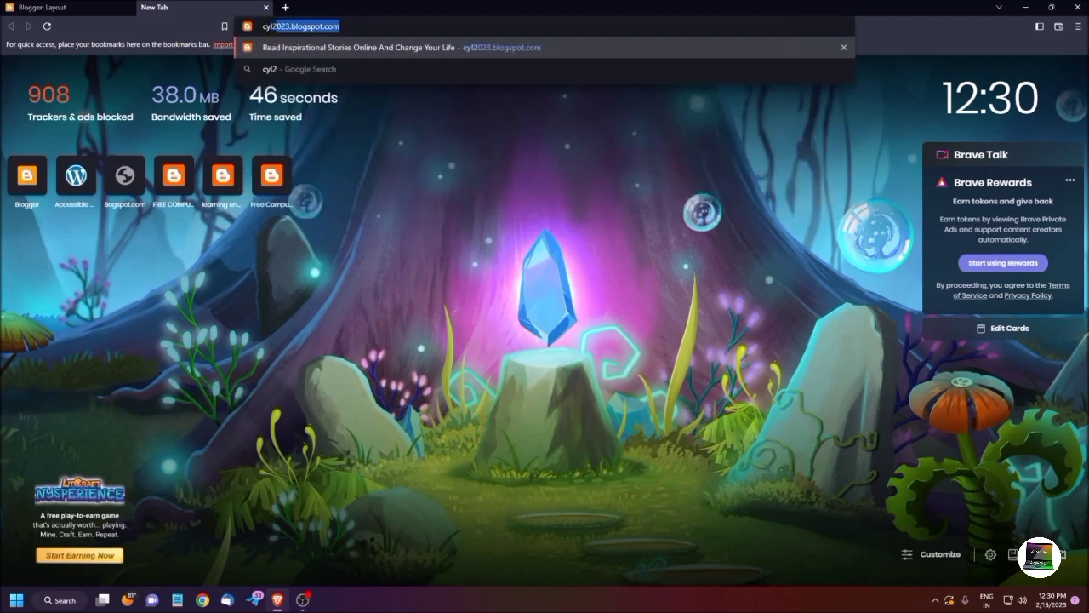
type("023.blo")
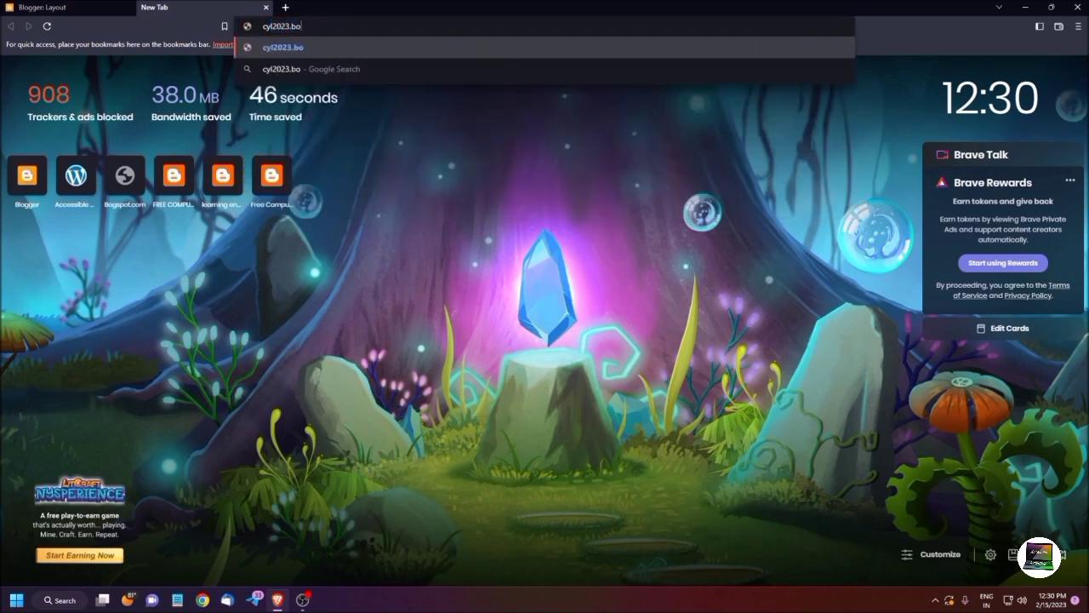
key("BackSpace")
key("BackSpace")
key("BackSpace")
type(".blogspot.com")
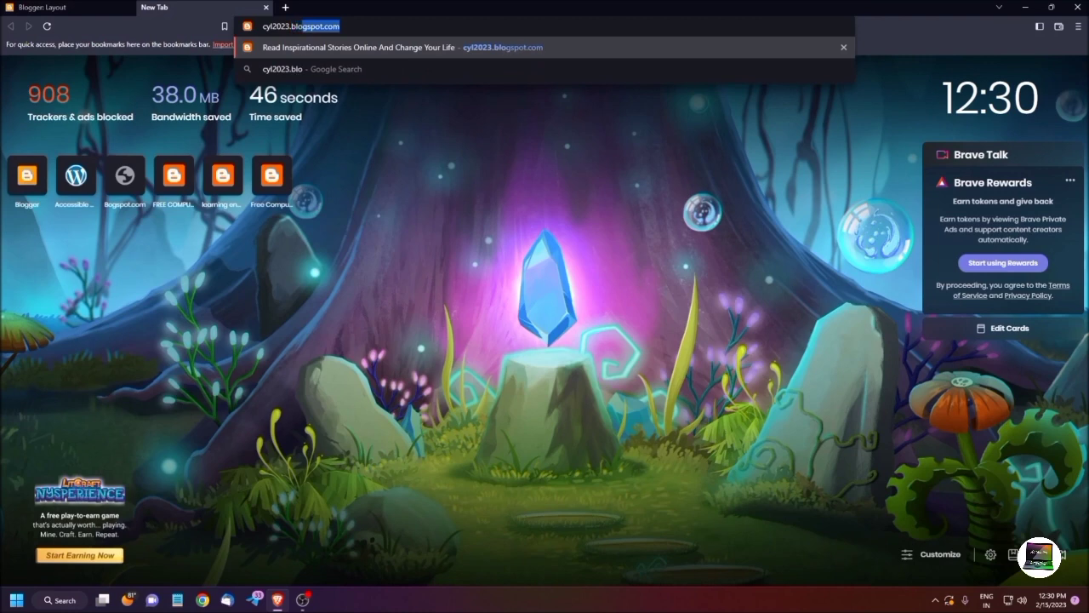
key("Return")
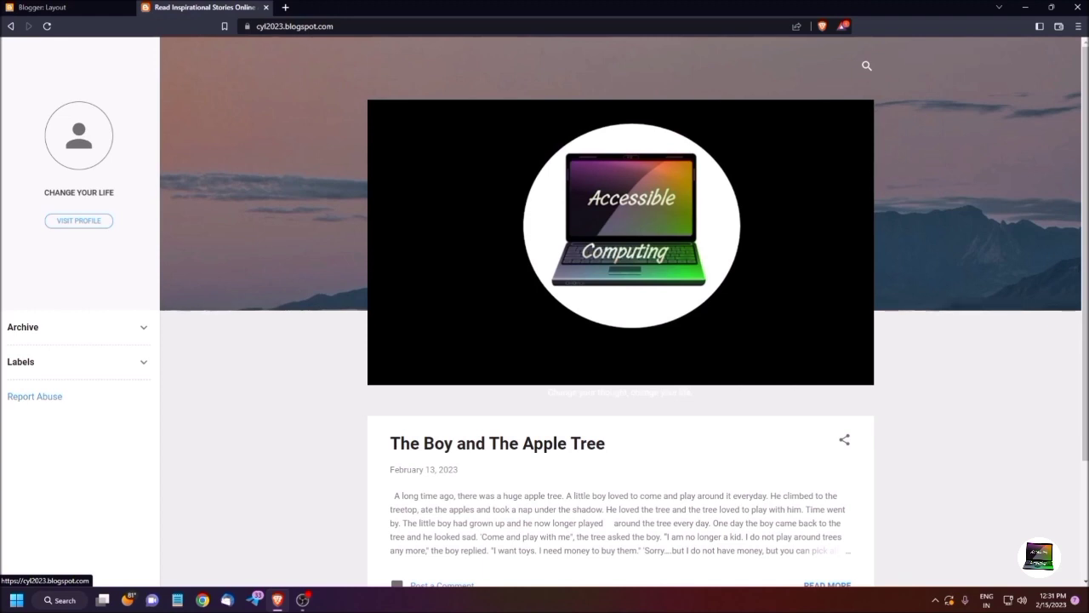
scroll(620, 311, "down", 2)
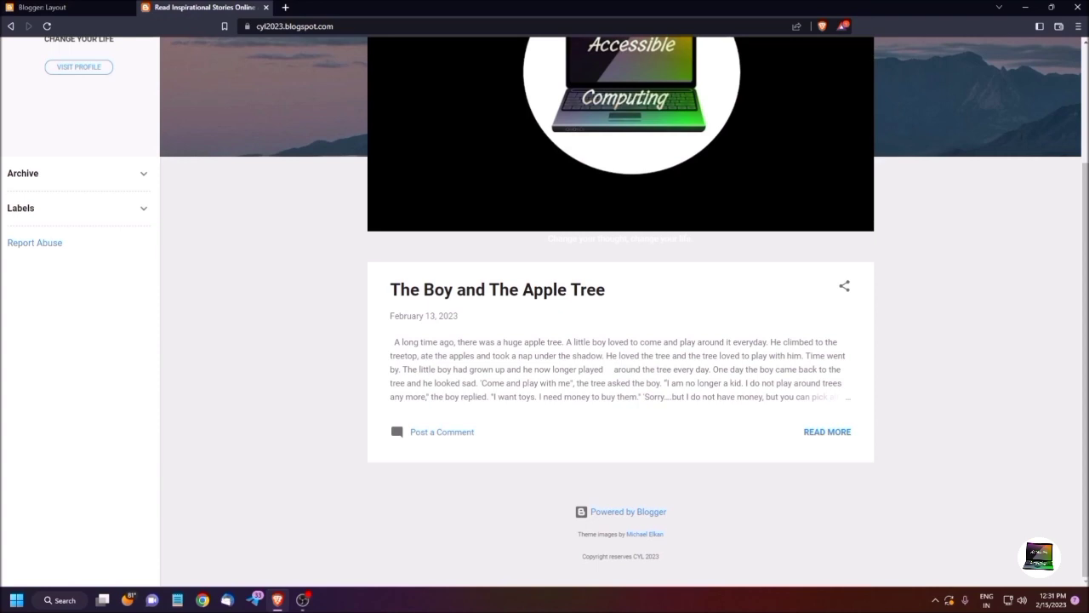
scroll(620, 310, "up", 2)
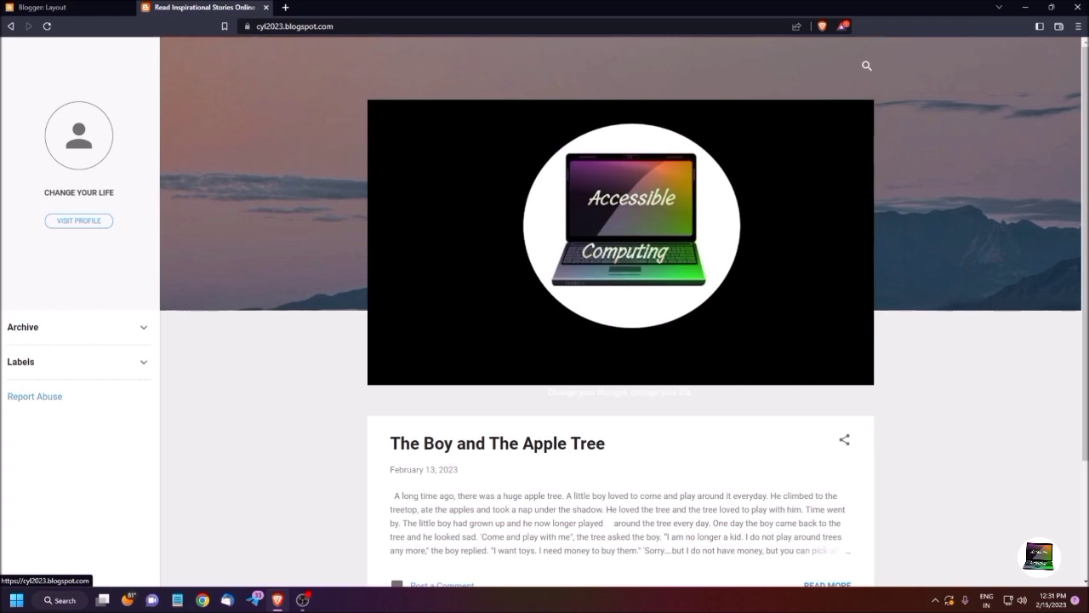
Step: Return to the Blogger layout page, turn off showing the About Me profile gadget, and save it
key("ctrl+shift+Tab")
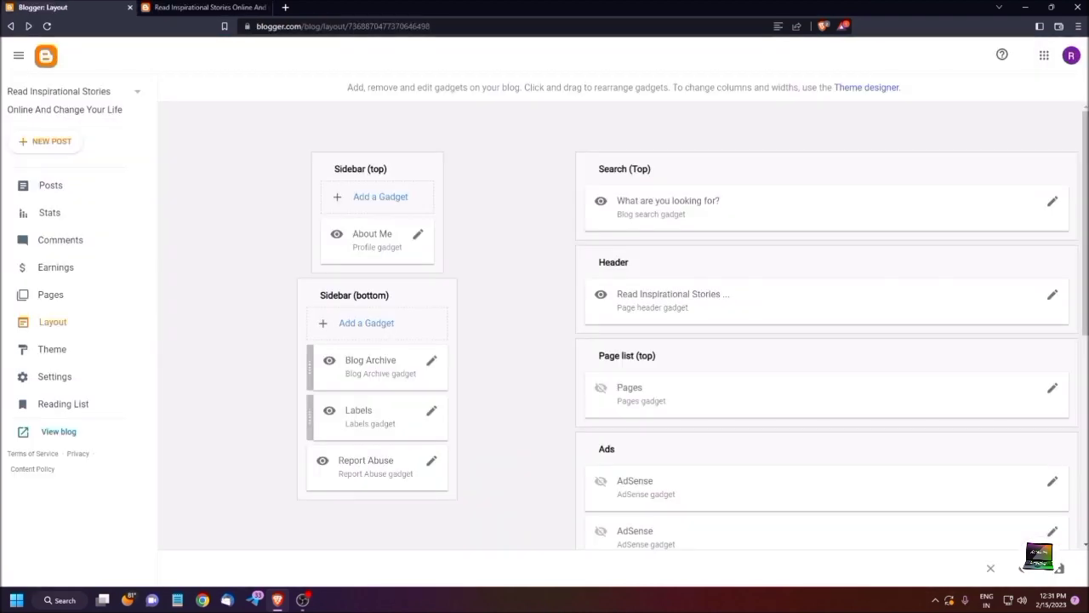
scroll(618, 324, "down", 5)
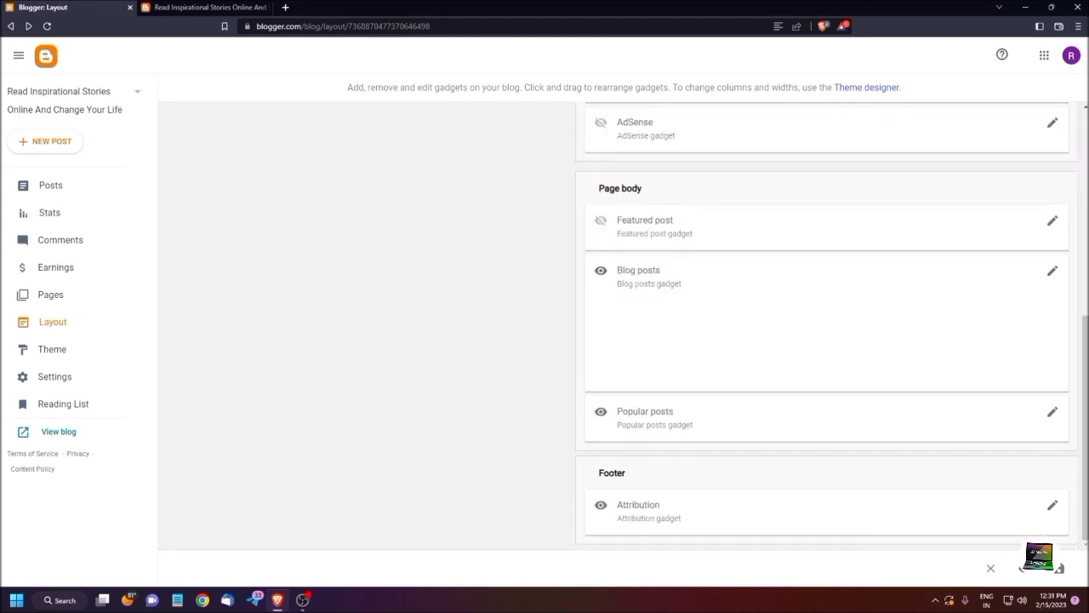
scroll(618, 324, "up", 5)
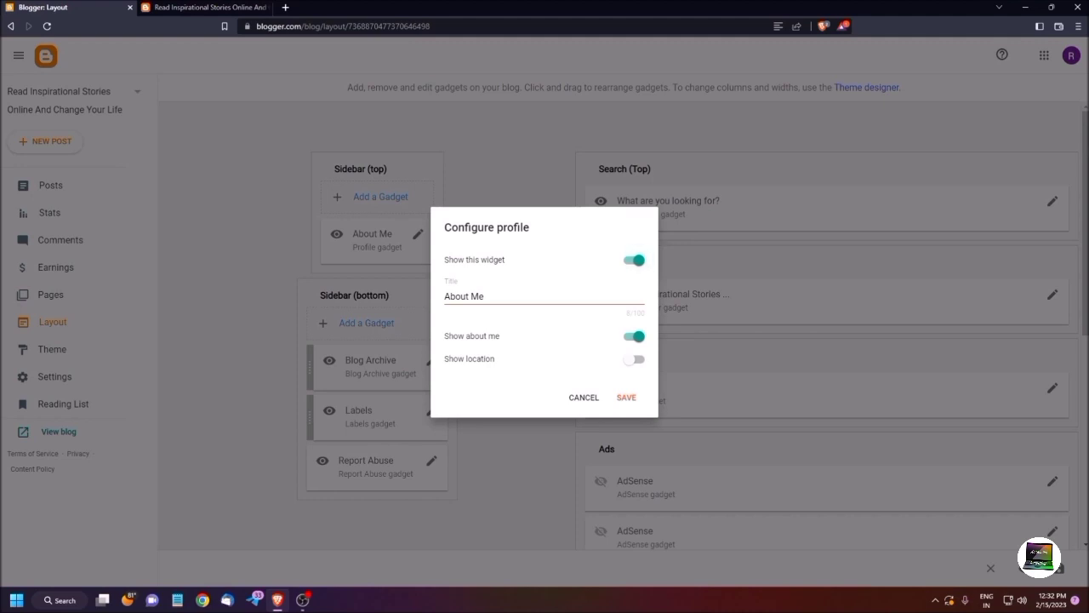
left_click(634, 261)
left_click(626, 398)
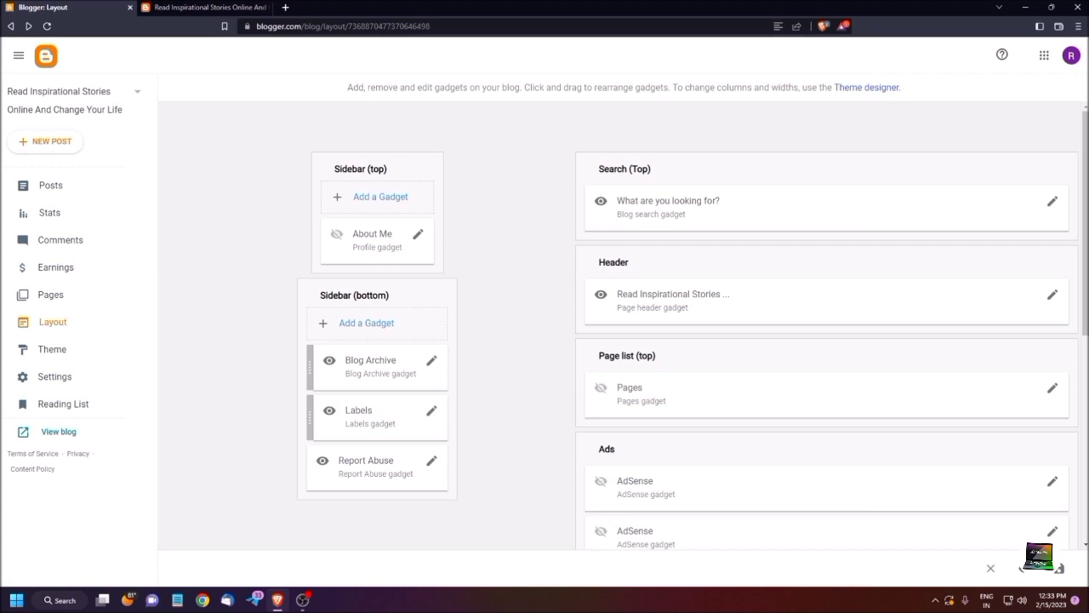
Step: Remove the Blog Archive gadget from the Sidebar (bottom) section and confirm the removal
left_click(431, 361)
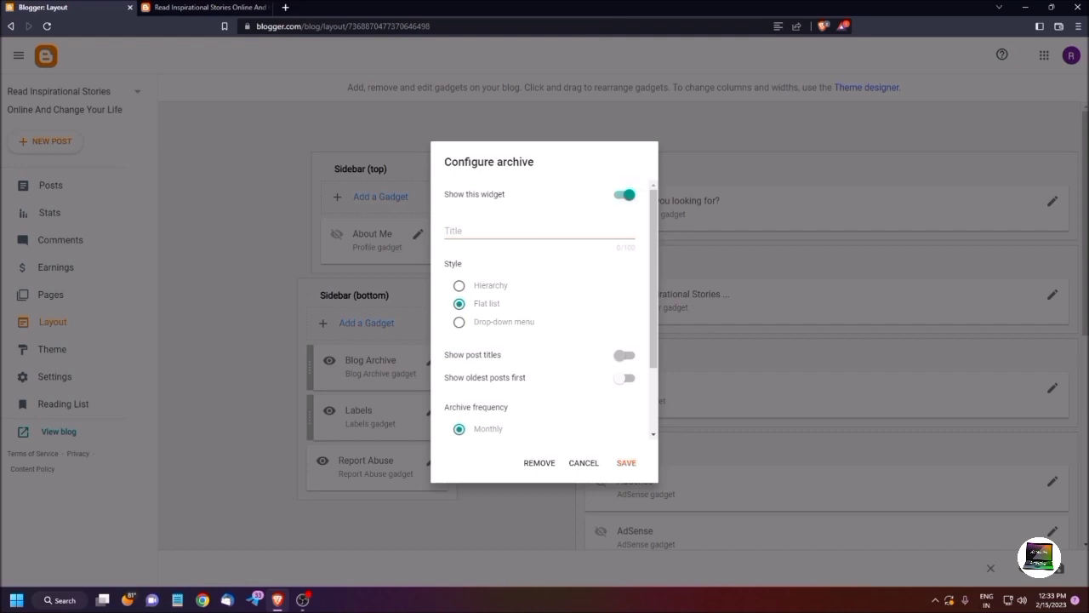
left_click(624, 195)
scroll(545, 323, "down", 2)
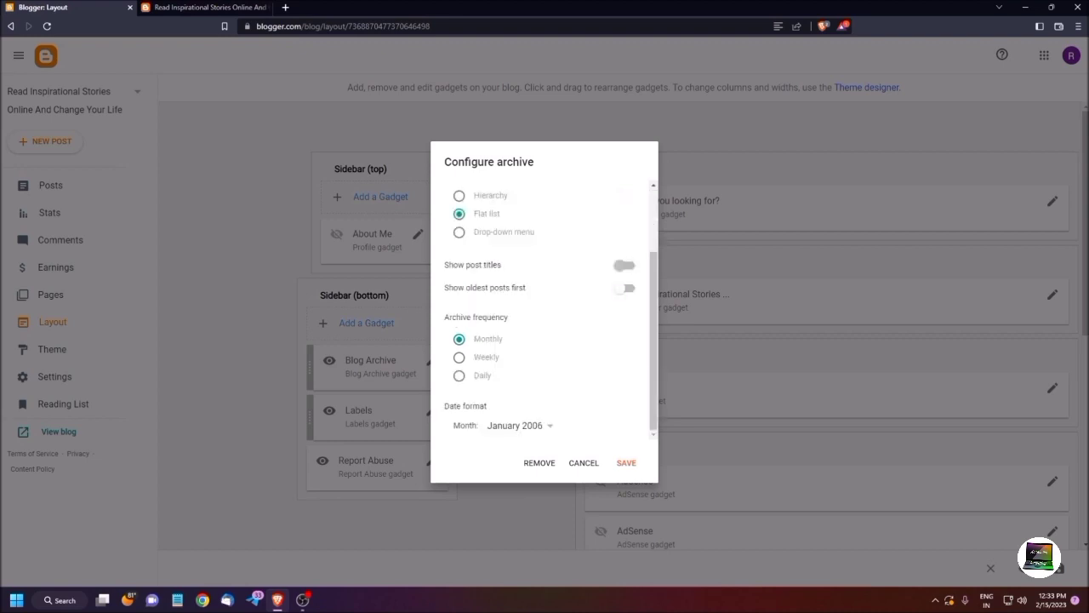
left_click(539, 462)
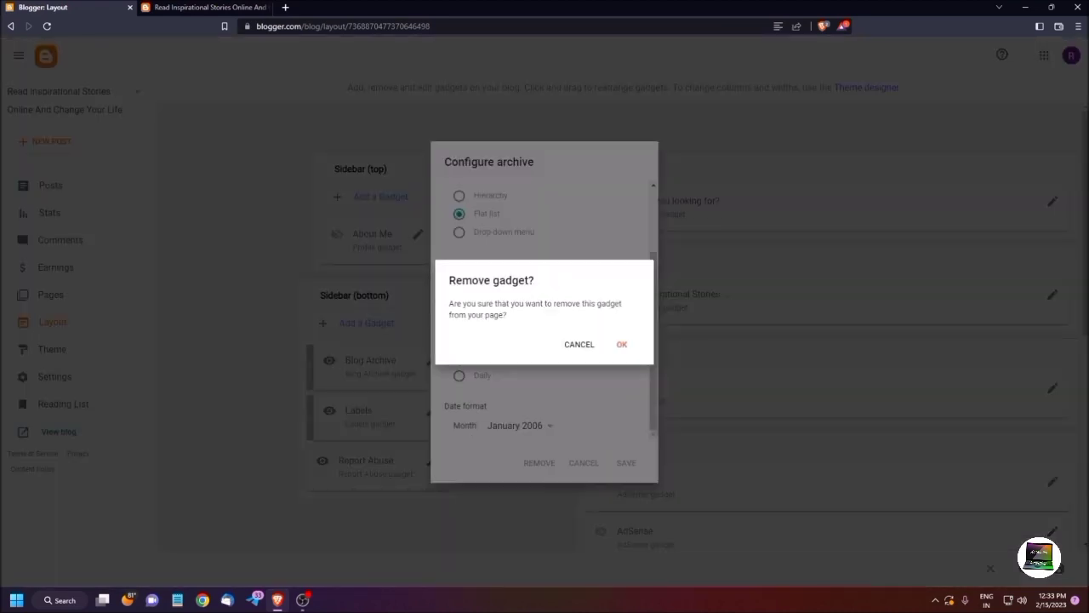
left_click(622, 344)
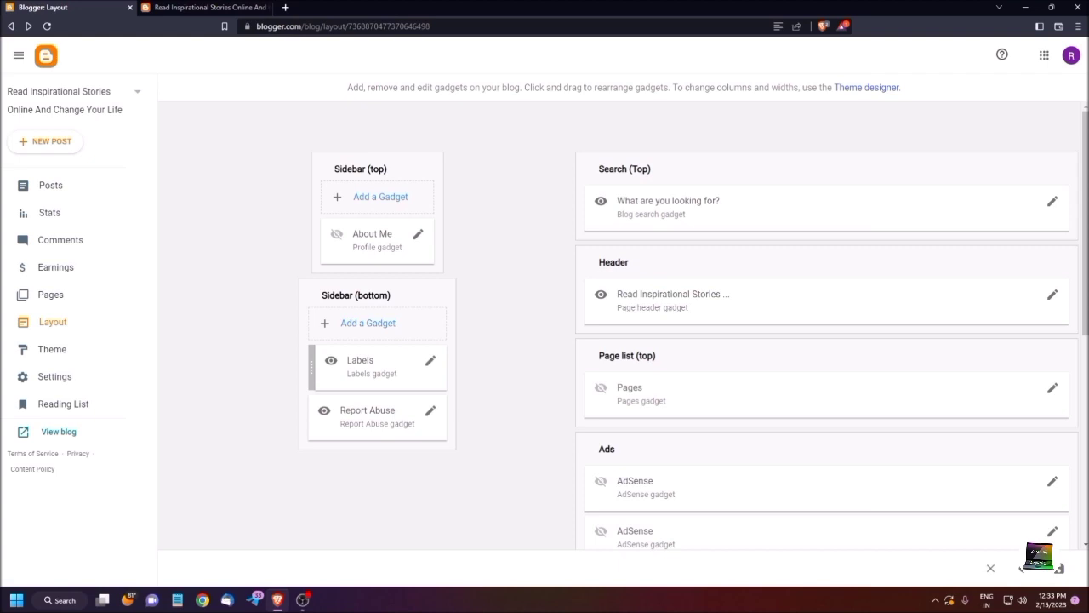
Step: Review and save the Labels gadget's configuration, and turn off showing the Report Abuse gadget and save it
left_click(431, 360)
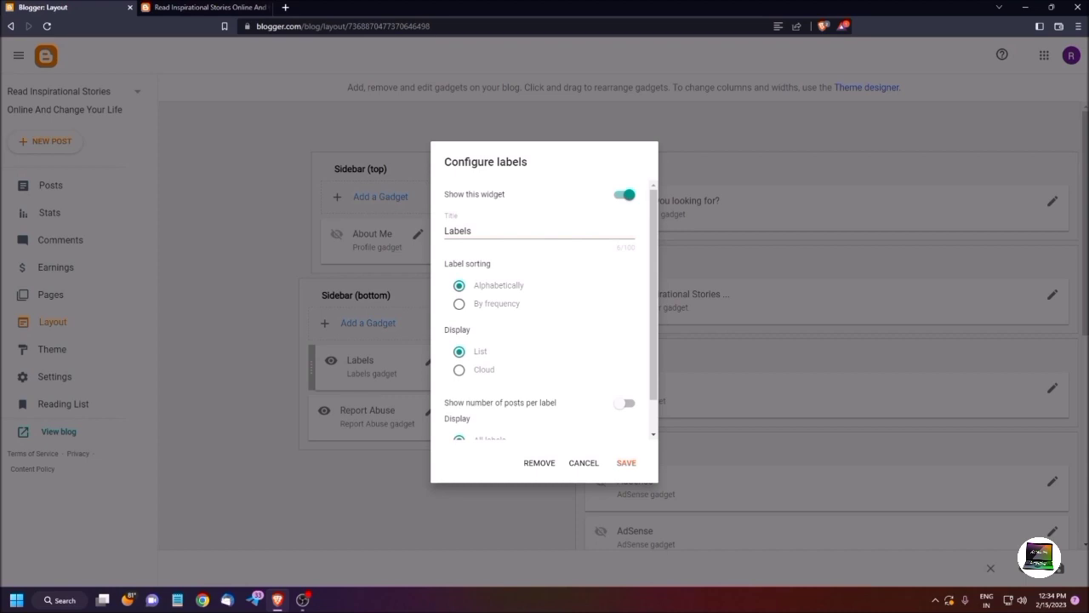
scroll(544, 315, "down", 1)
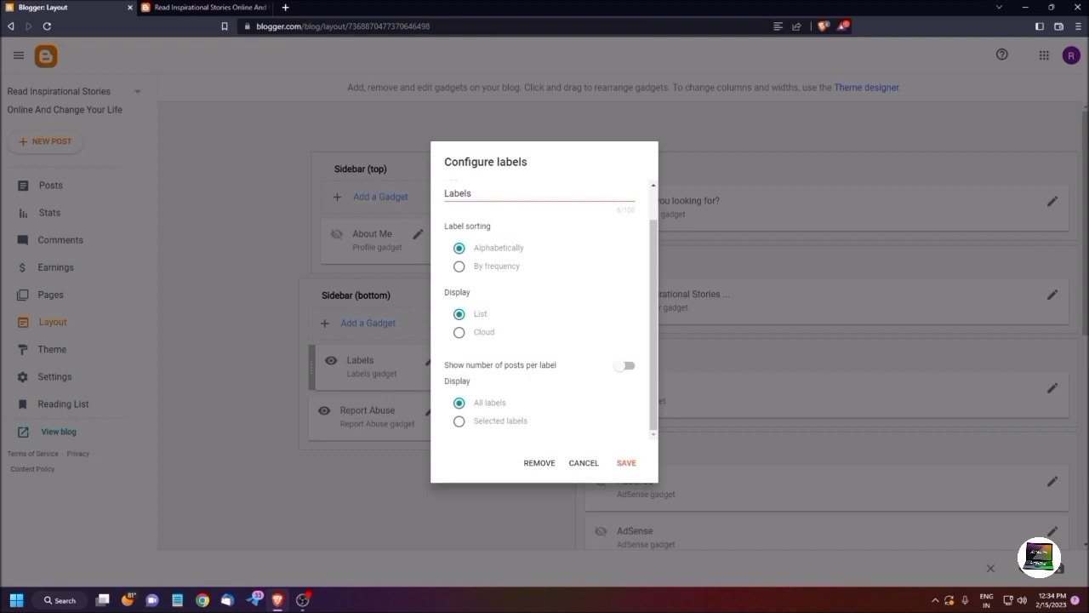
left_click(627, 463)
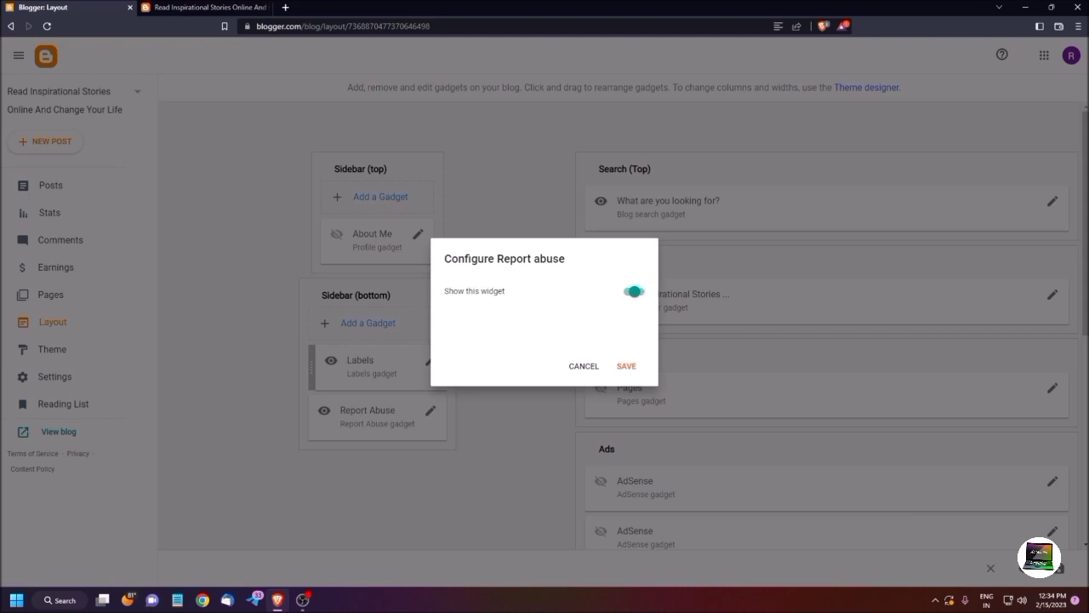
left_click(634, 291)
left_click(626, 366)
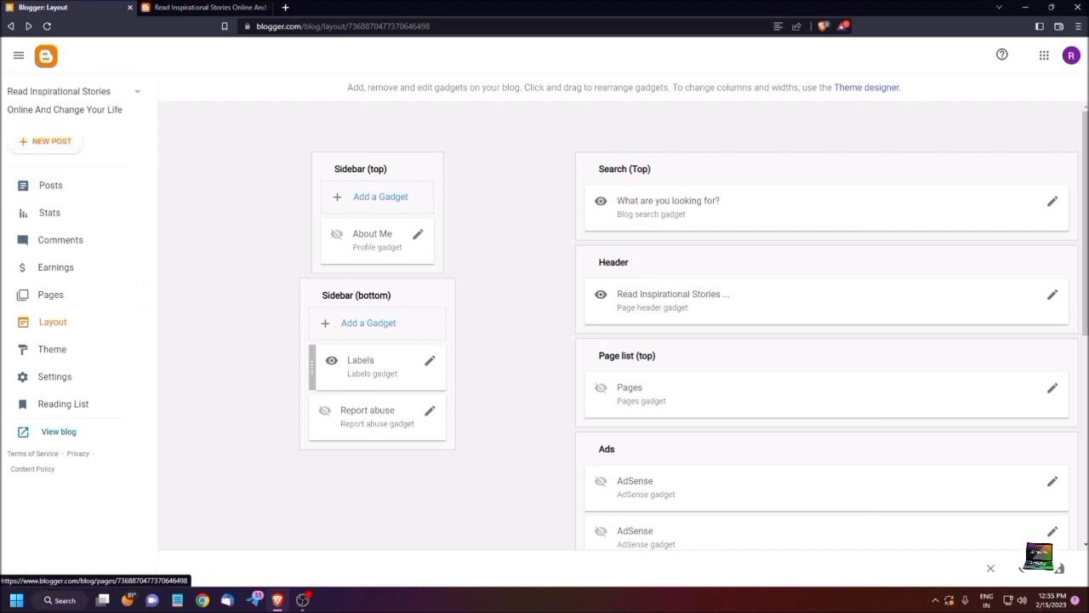
Step: Open the blog's Pages list and copy the About Us page's link through its sharing options
left_click(50, 295)
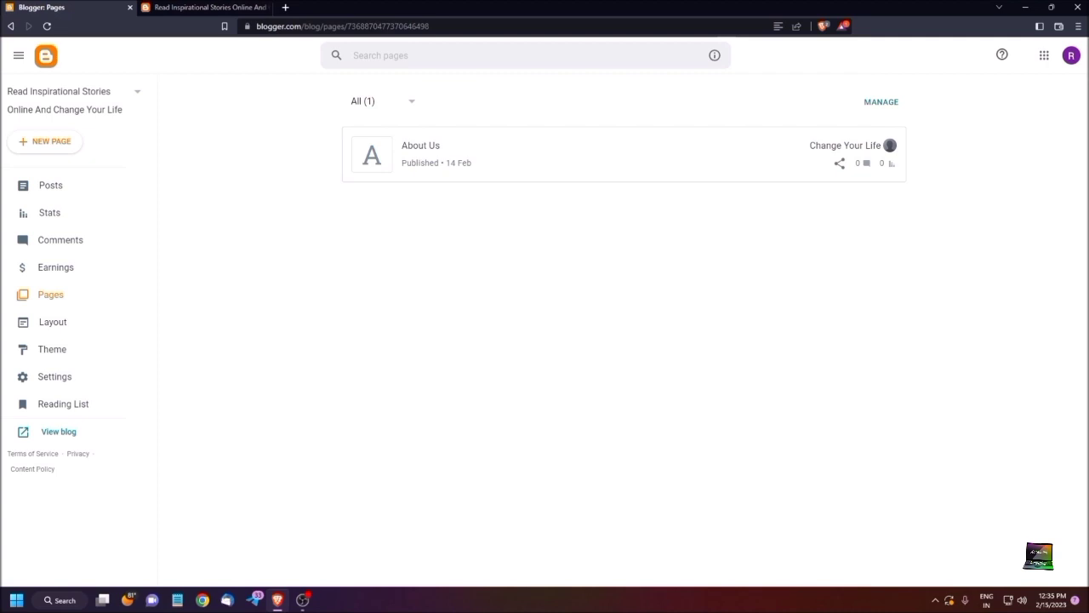
left_click(839, 163)
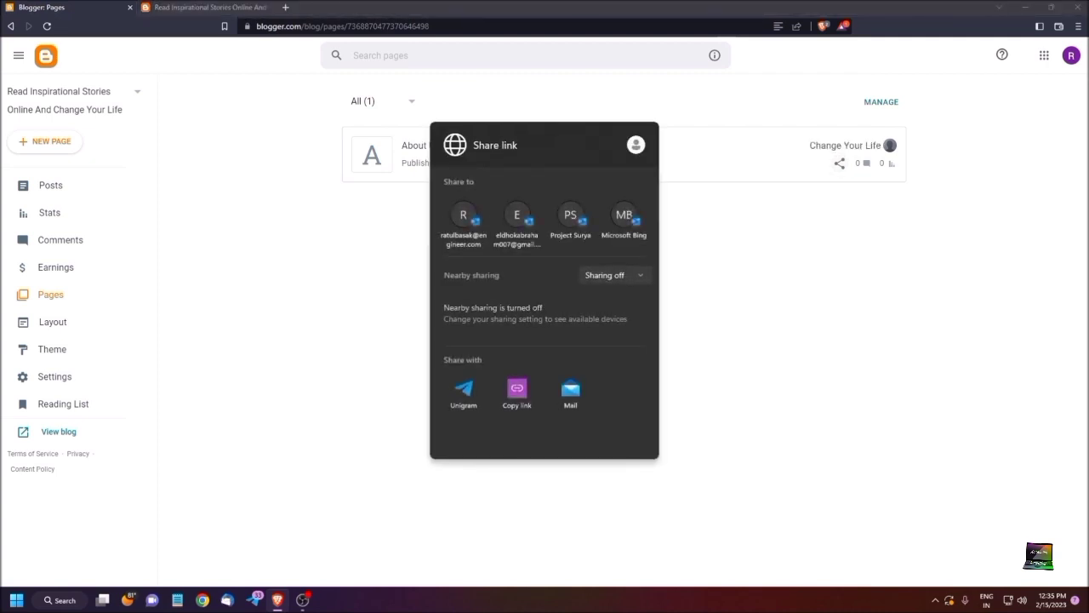
key("Escape")
key("shift+Tab")
key("Tab")
key("shift+Tab")
key("shift+Tab")
key("shift+Tab")
key("Tab")
key("Tab")
key("Tab")
key("Right")
key("Return")
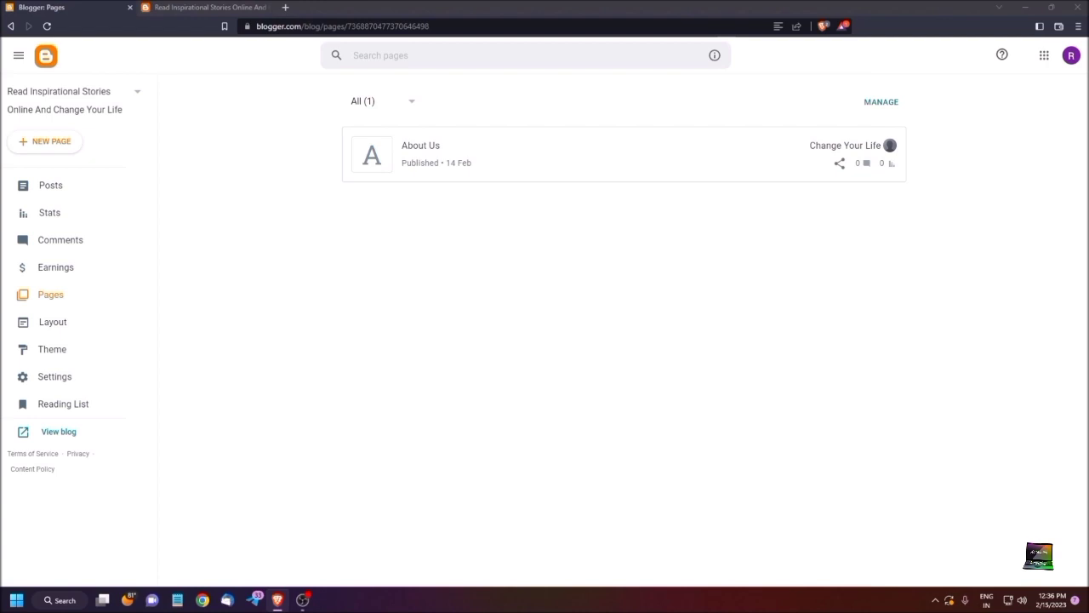
left_click(17, 55)
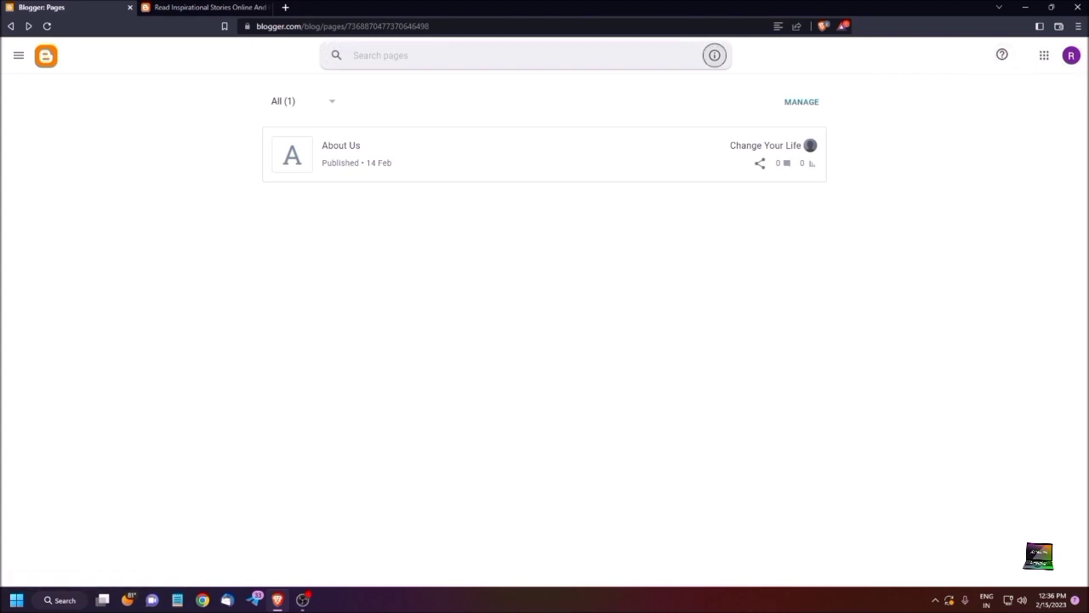
left_click(18, 56)
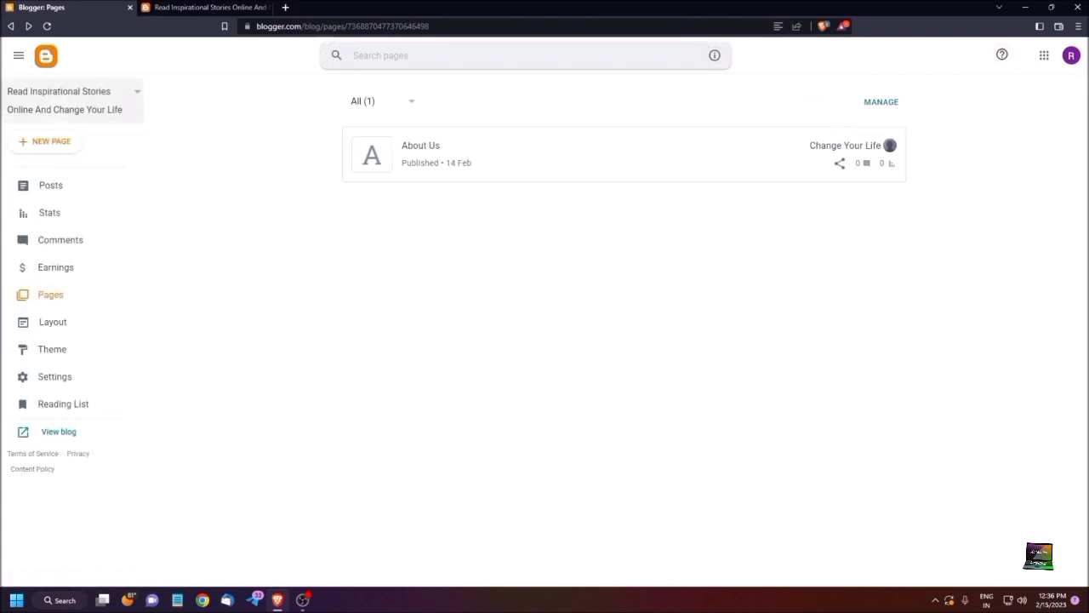
Step: Return to the blog's layout and title the Pages gadget in the Page list (top) section "Menu"
left_click(53, 322)
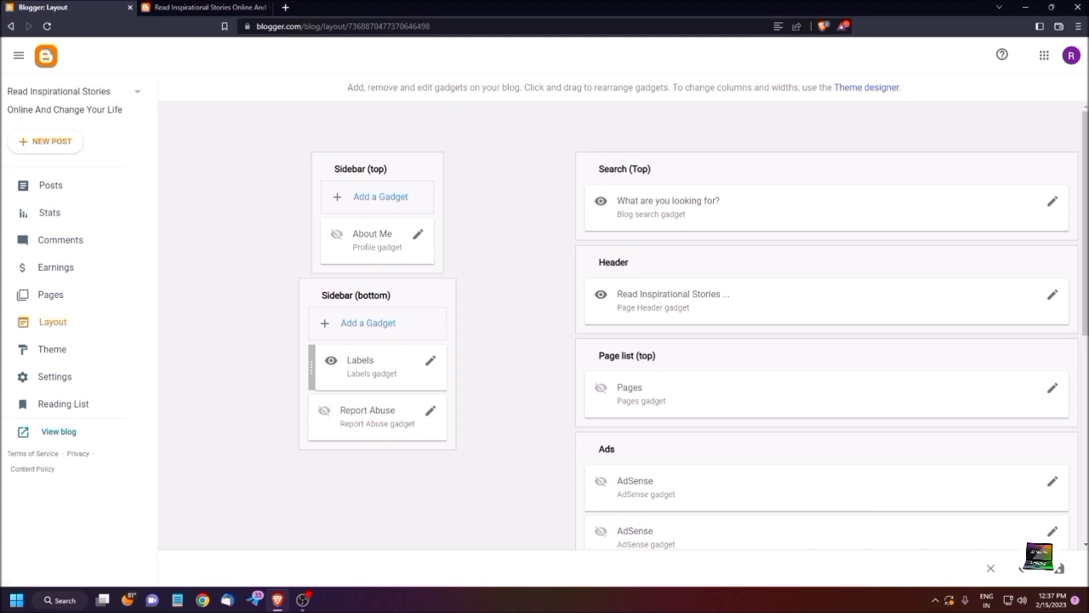
left_click(1053, 388)
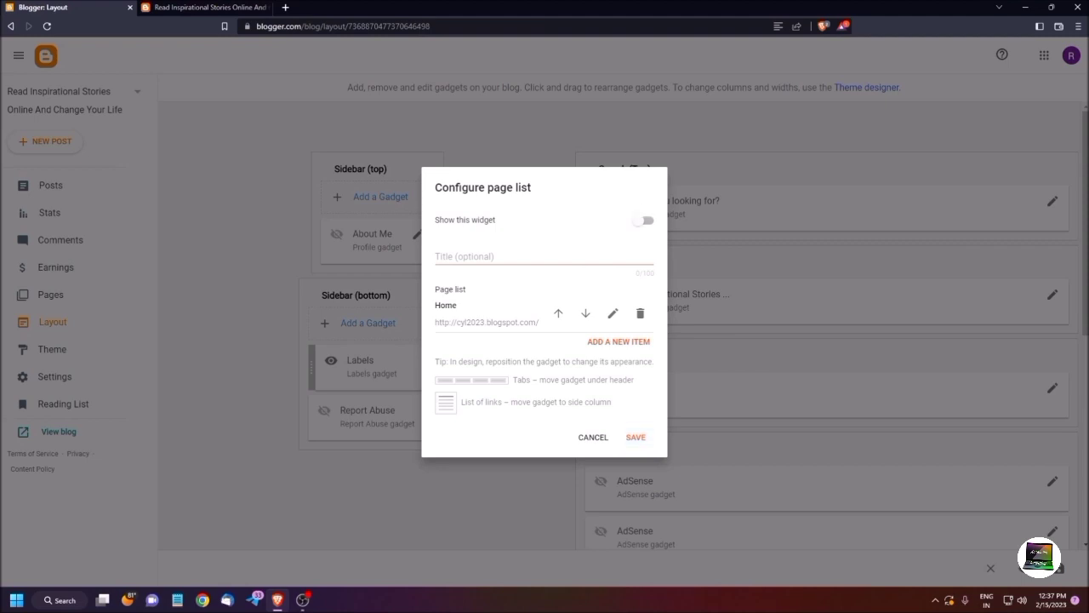
left_click(490, 256)
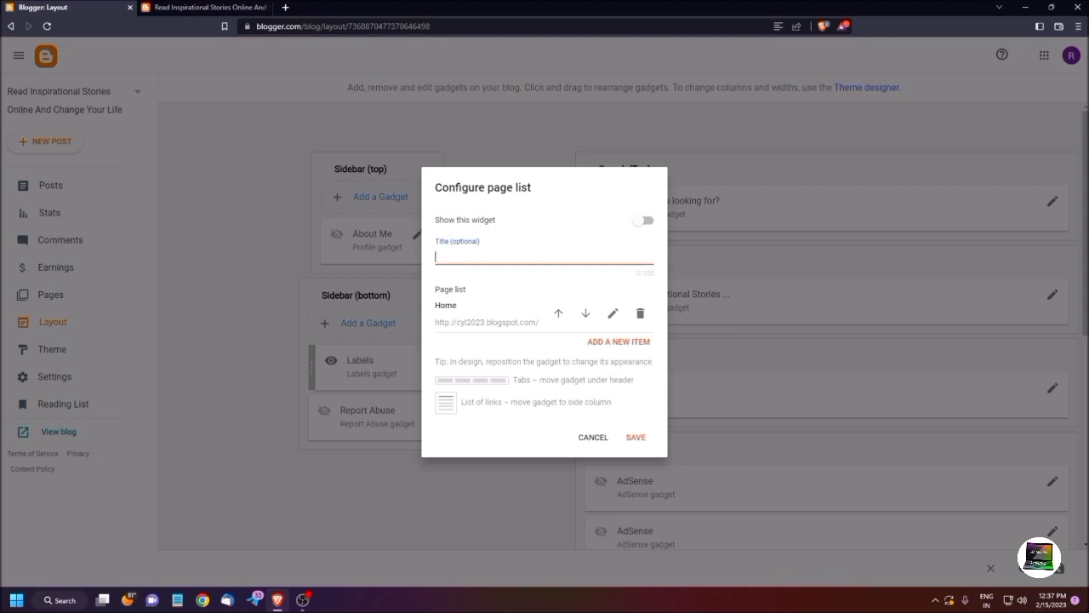
type("Menu")
left_click(558, 313)
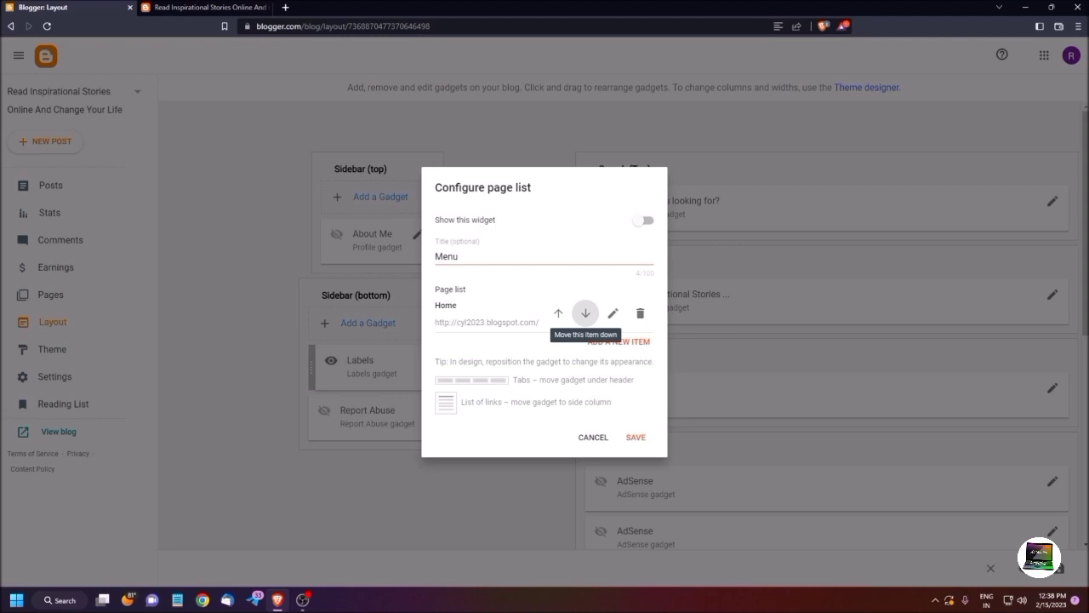
left_click(618, 341)
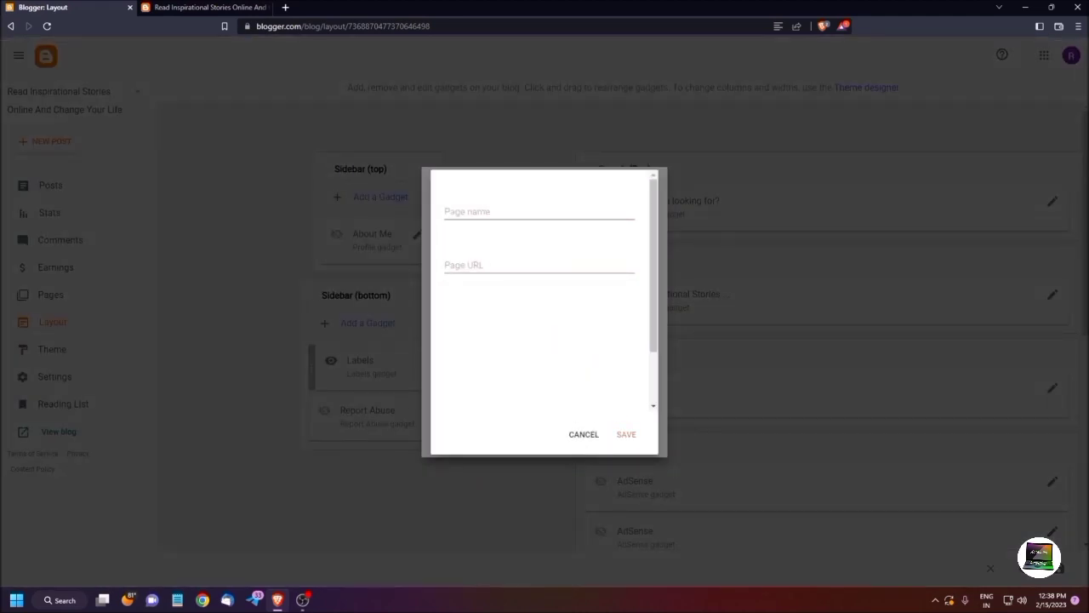
left_click(539, 265)
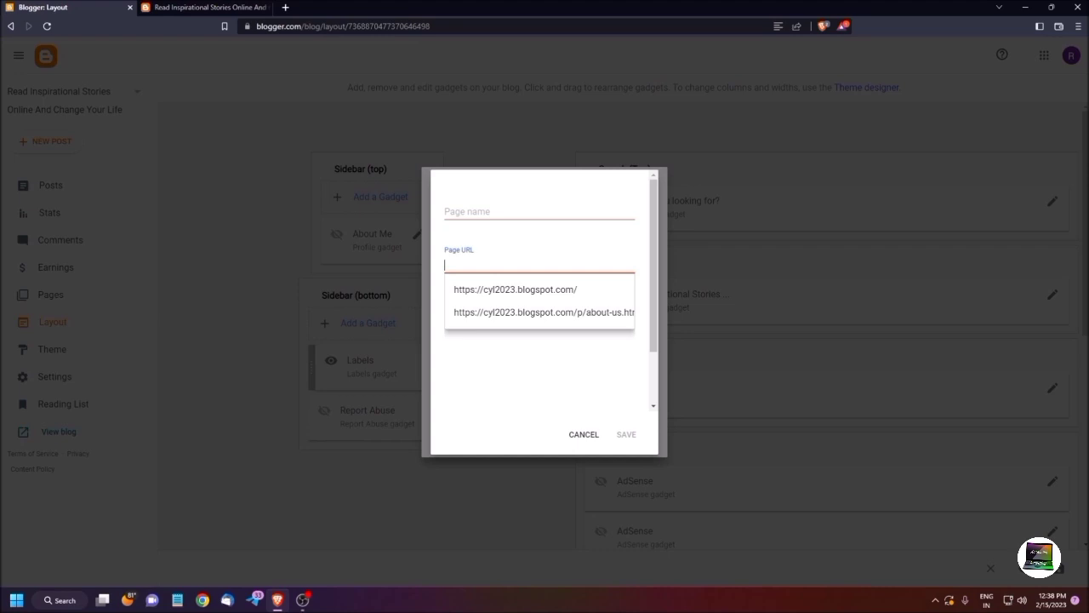
type("https://cyl2023.blogspot.com/p/about-us.html")
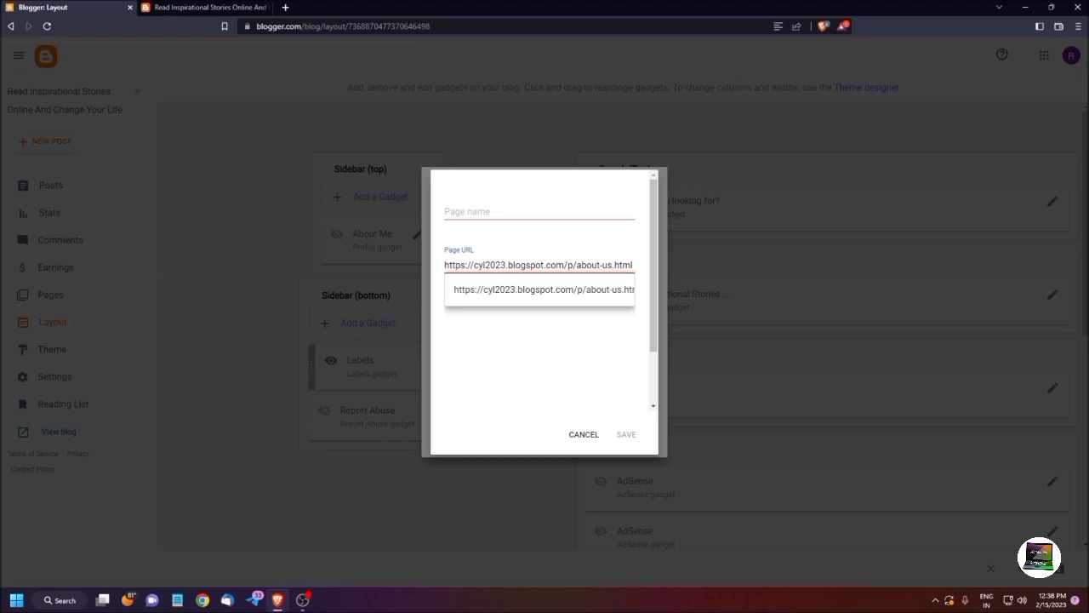
left_click(538, 212)
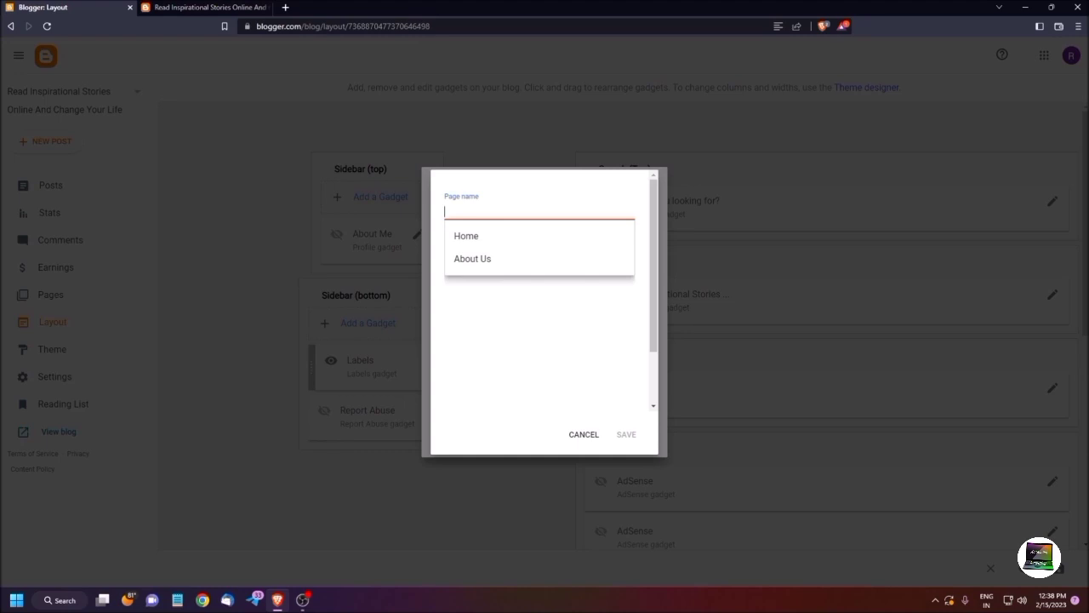
type("About Us")
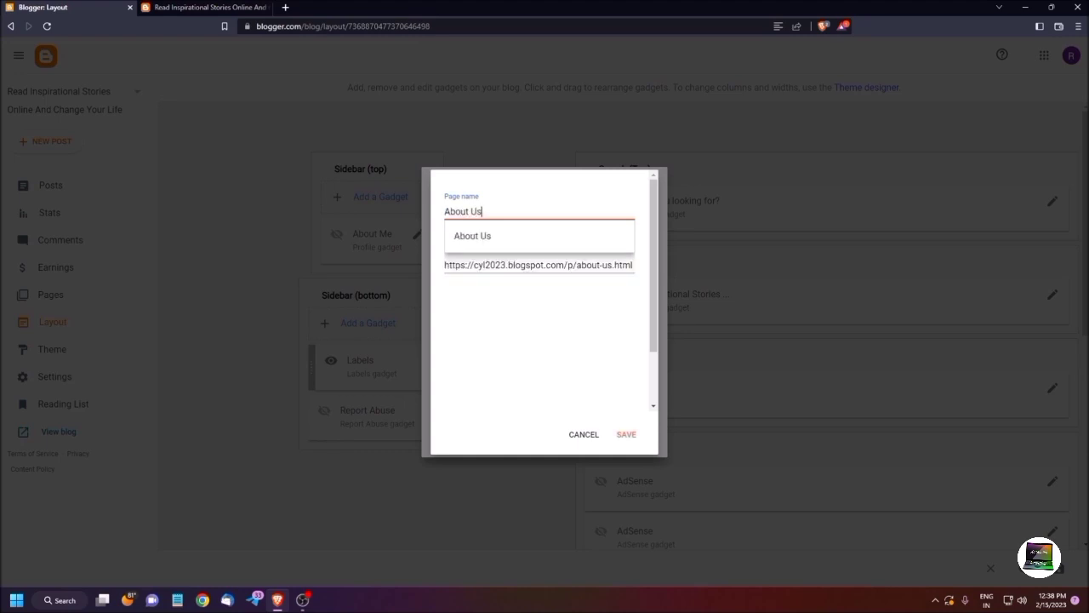
key("Tab")
key("Tab")
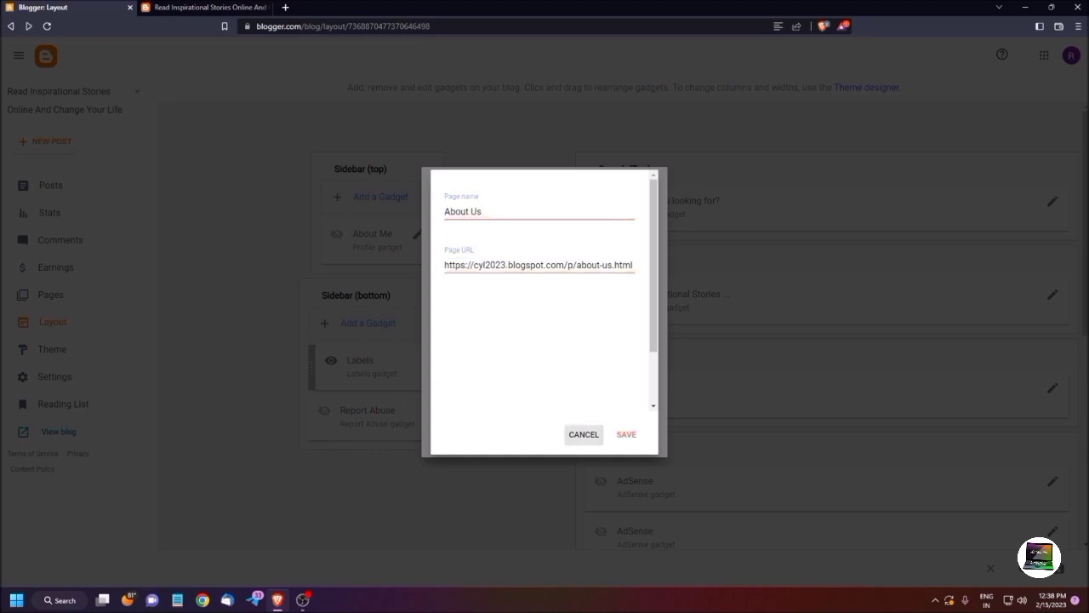
key("Tab")
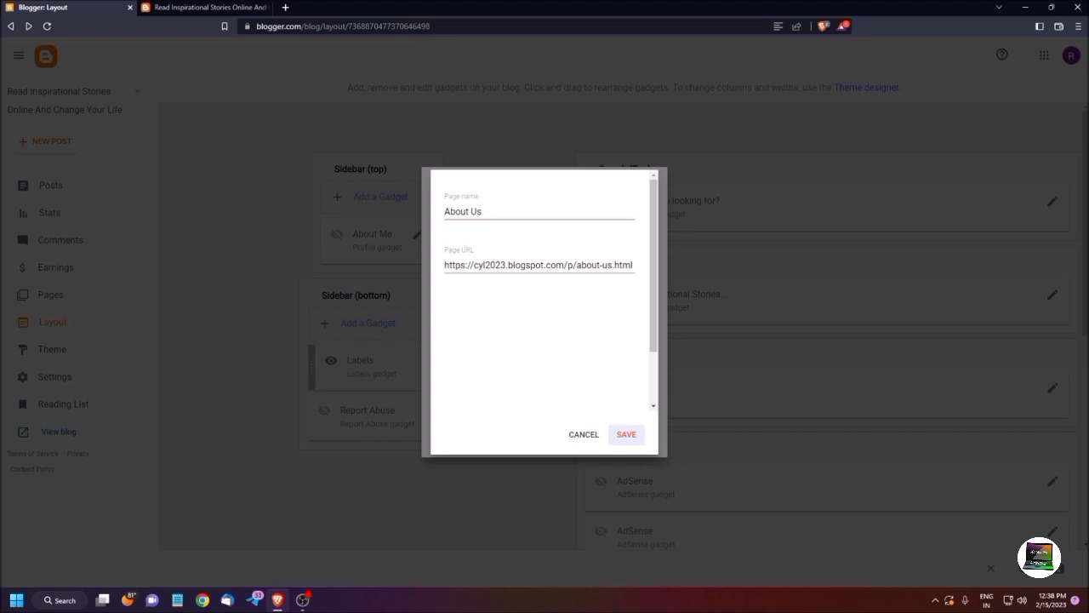
key("Return")
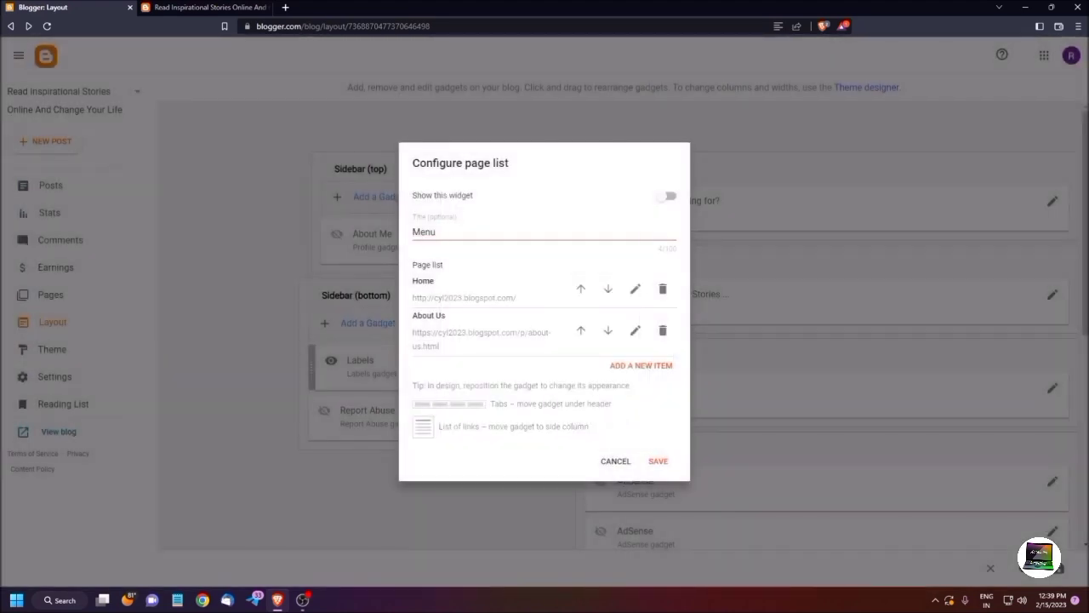
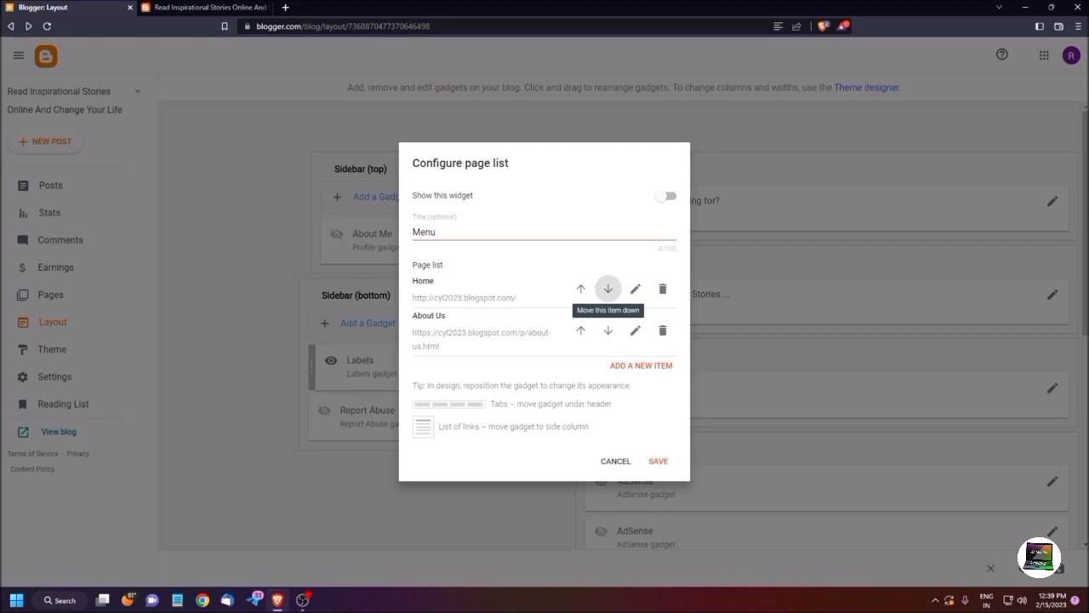
Step: Move Home below About Us in the page list, restore Home to first place, and save the gadget
left_click(607, 288)
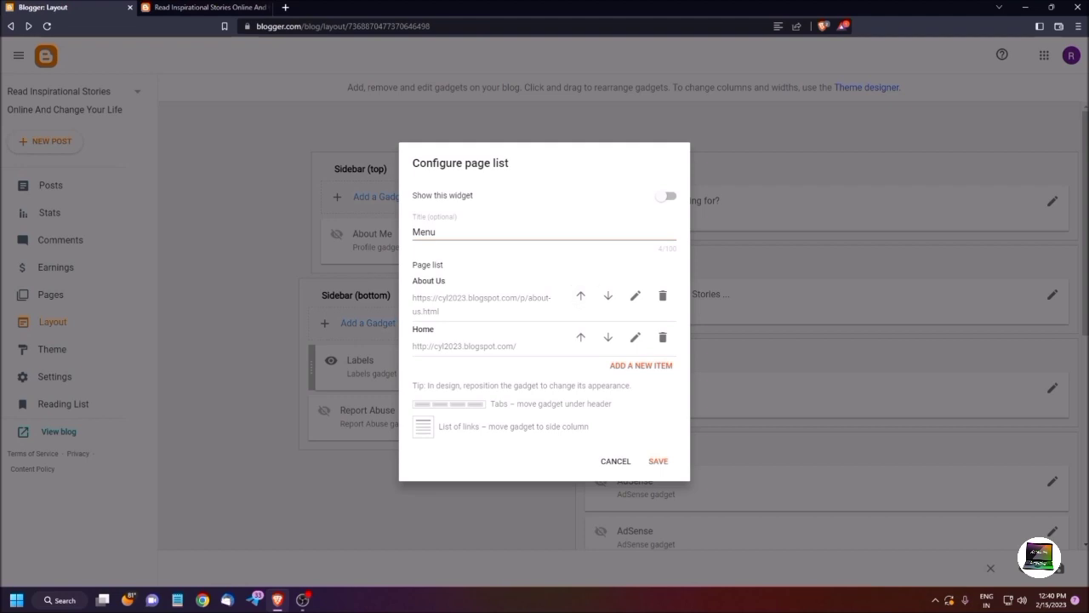
left_click(608, 295)
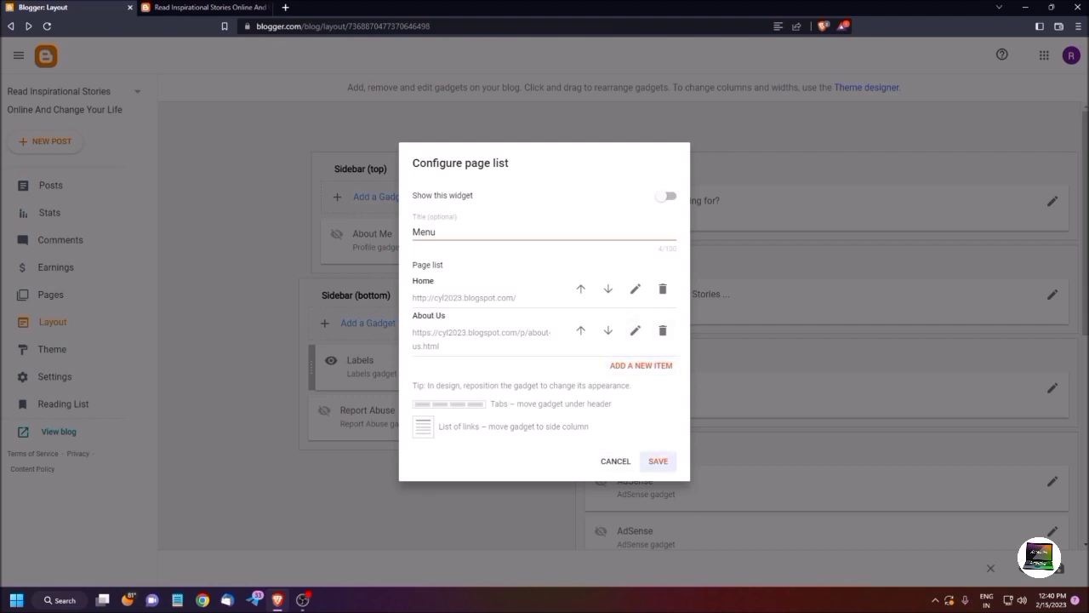
left_click(658, 461)
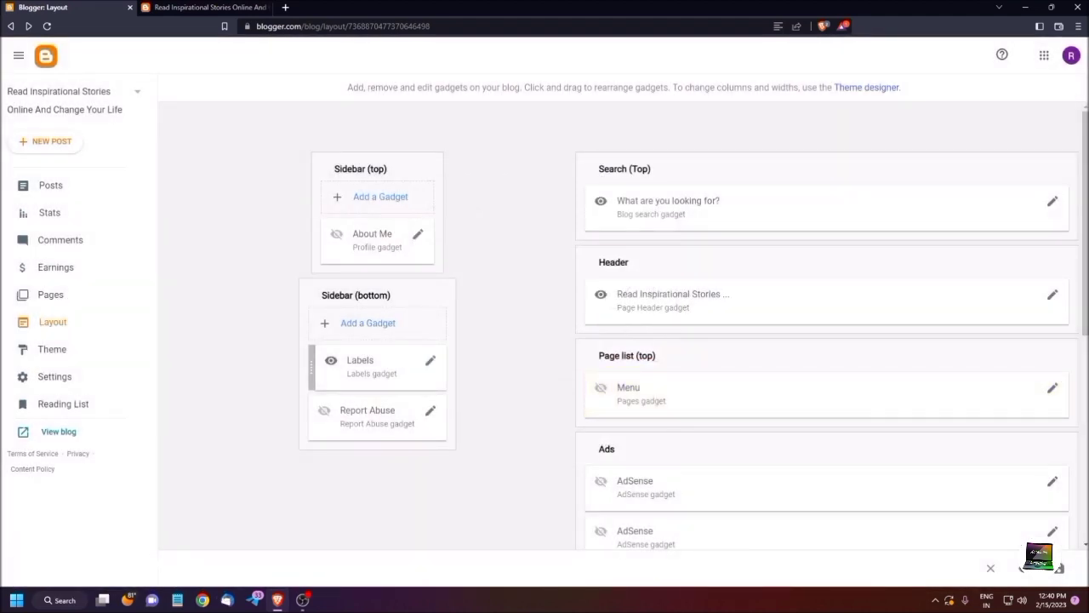
Step: Reload the live blog to check its sidebar and header area, and return to the layout page
key("ctrl+Tab")
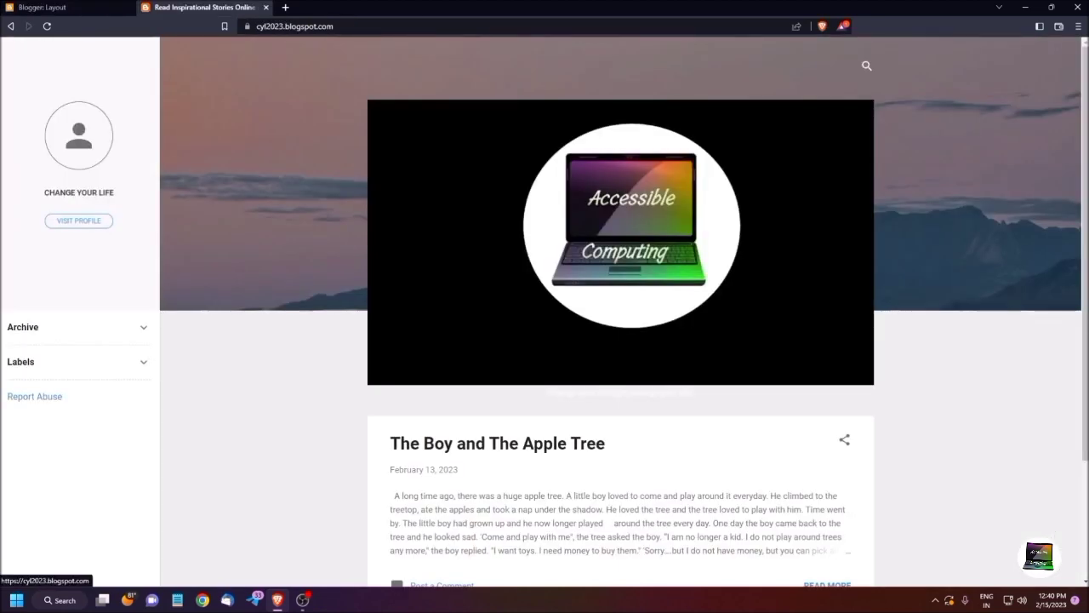
key("F5")
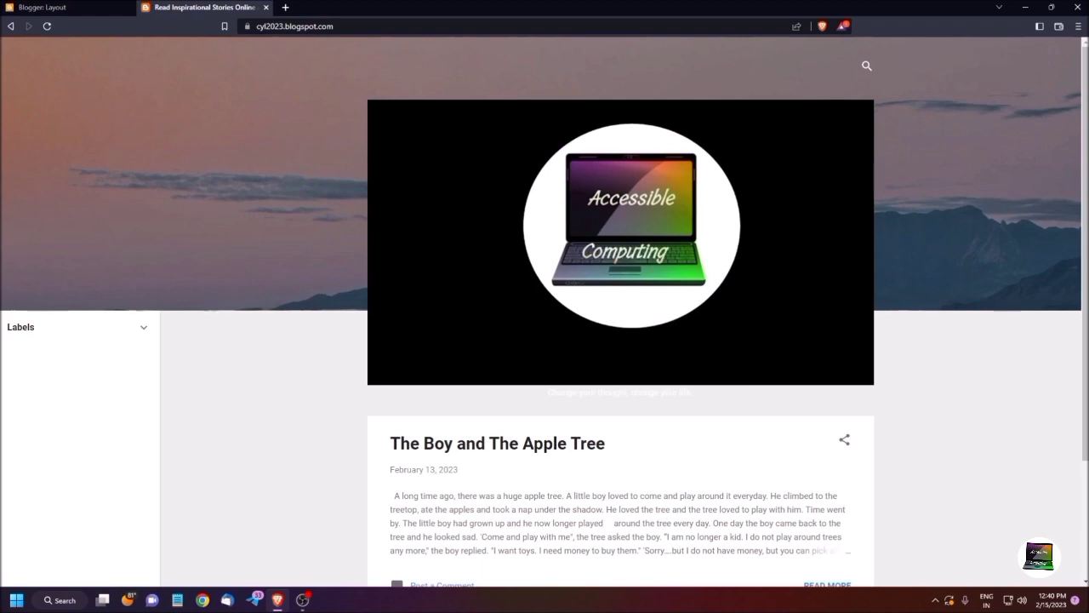
key("ctrl+Tab")
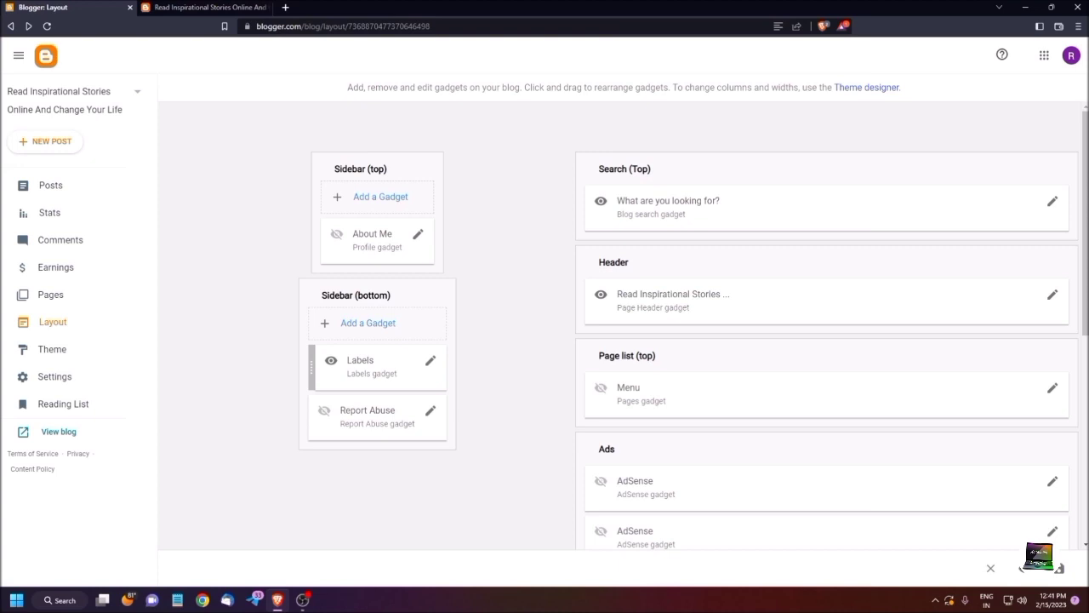
Step: Turn on showing the Menu page list gadget, save it, and view the live blog
left_click(1053, 388)
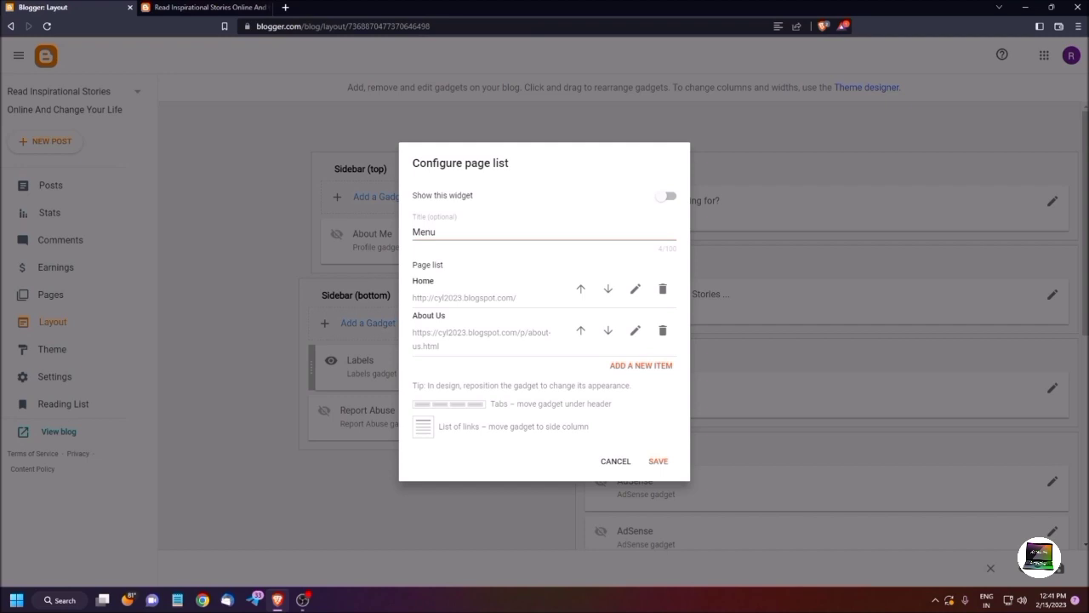
left_click(667, 196)
left_click(658, 460)
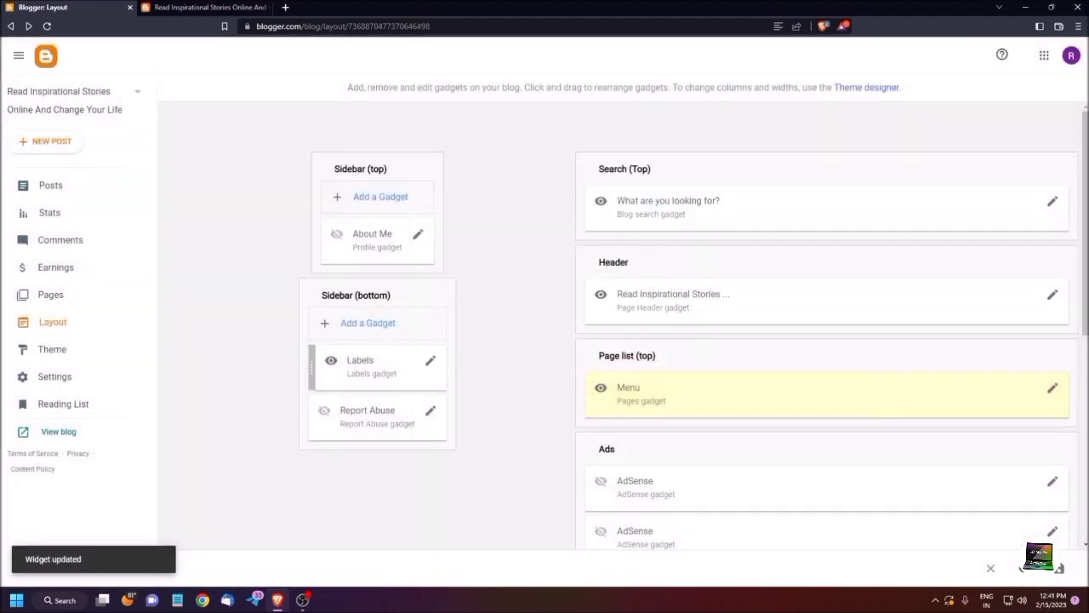
left_click(58, 431)
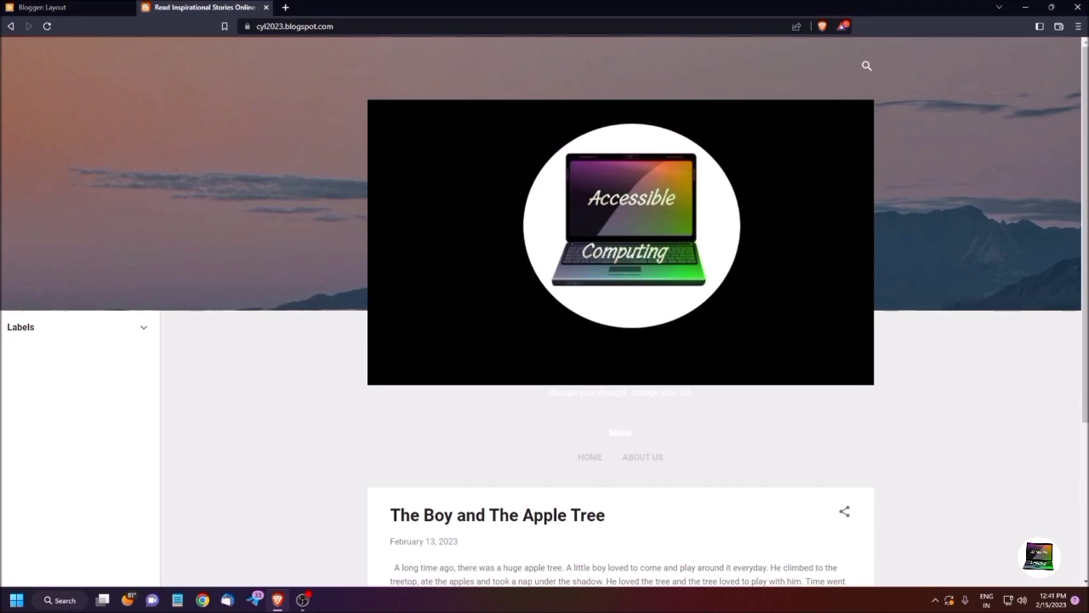
Step: Check the Home and About Us menu links on the live blog, and return to the layout page
key("Tab")
key("shift+Tab")
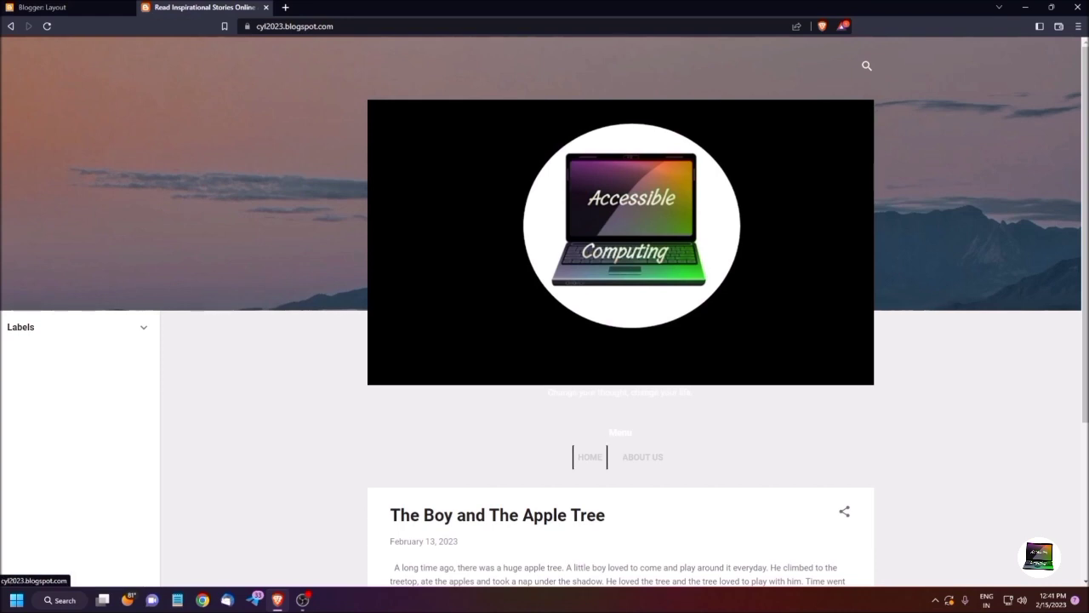
key("Tab")
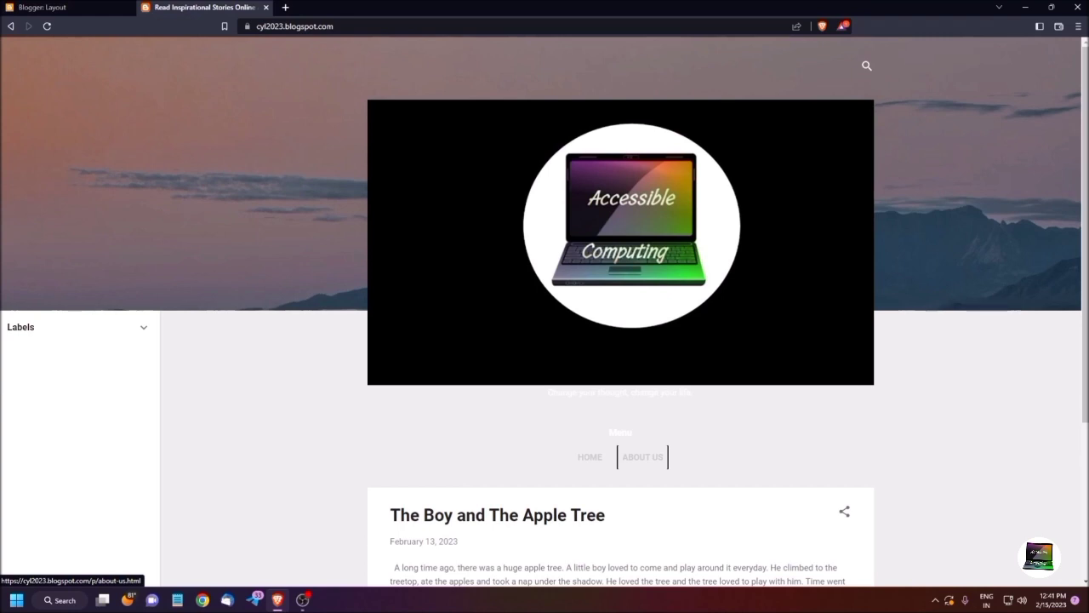
key("ctrl+Tab")
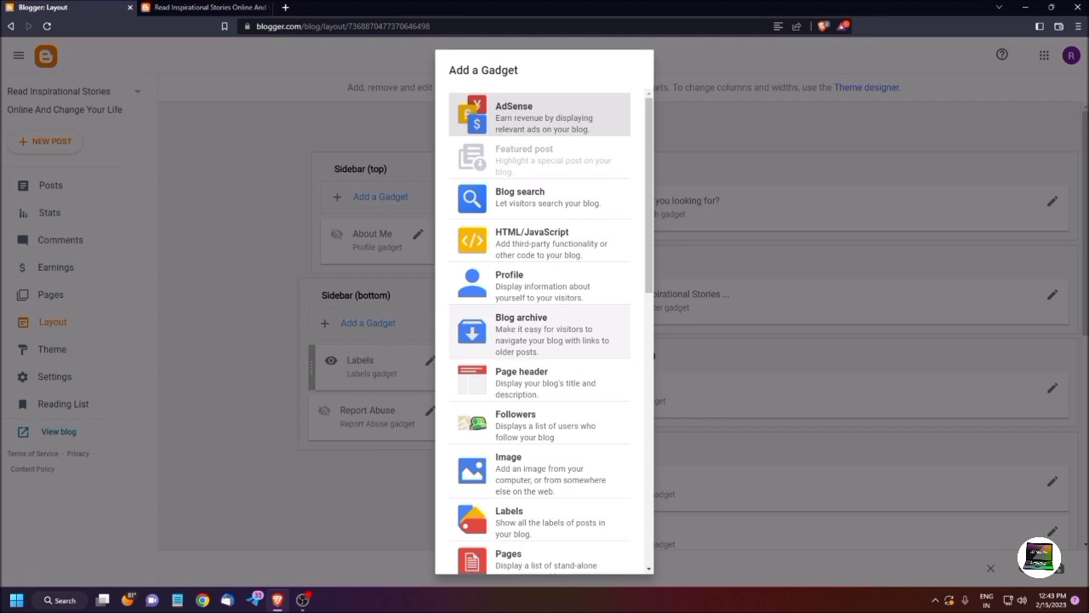
Step: Look through the available gadgets and add a Contact form gadget to the bottom sidebar
key("Down")
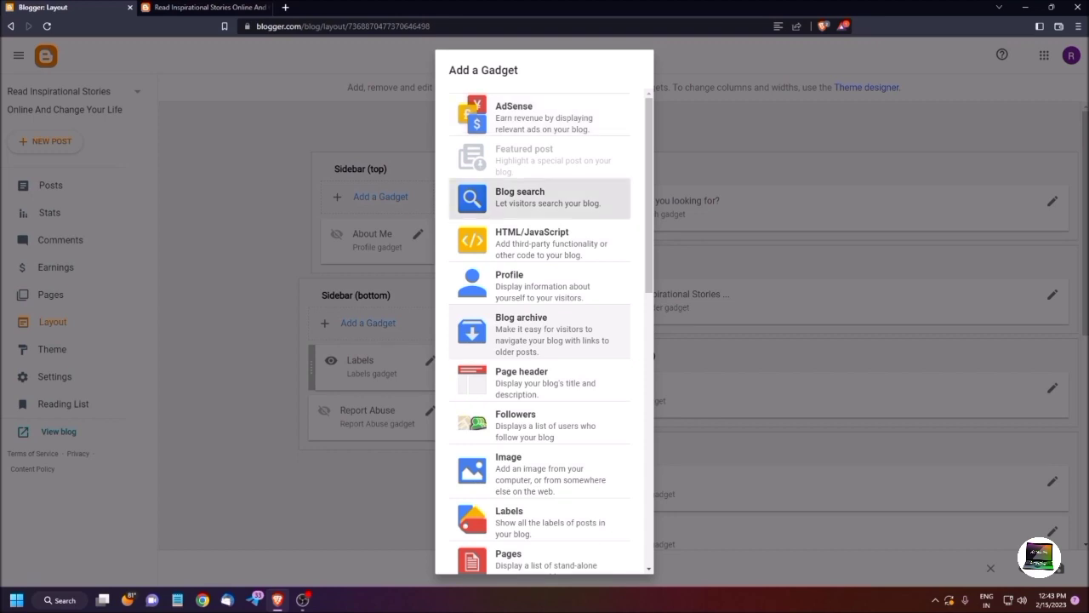
key("Down")
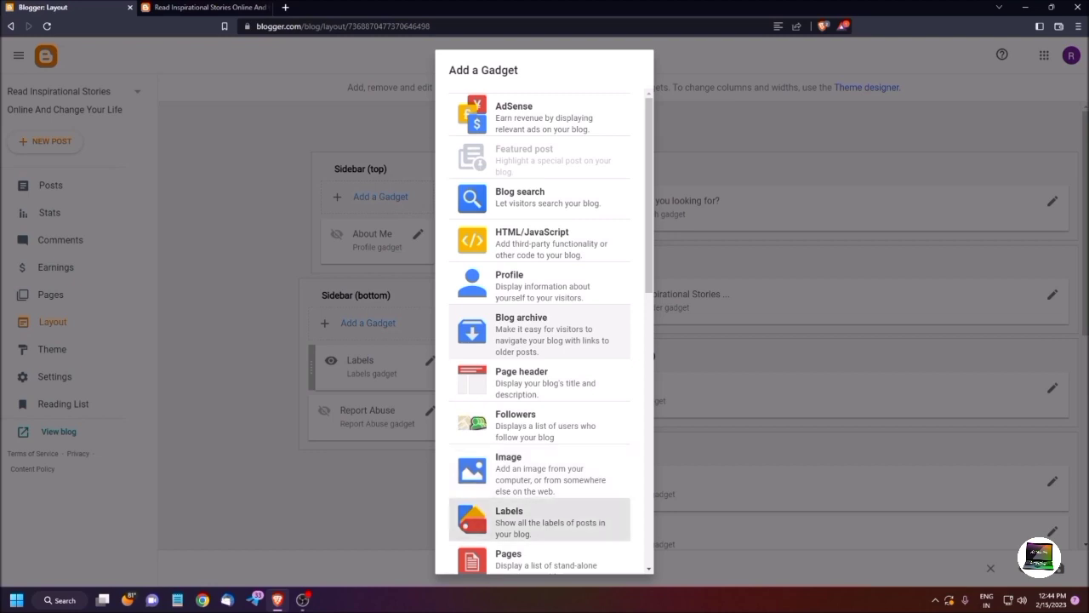
scroll(540, 536, "down", 1)
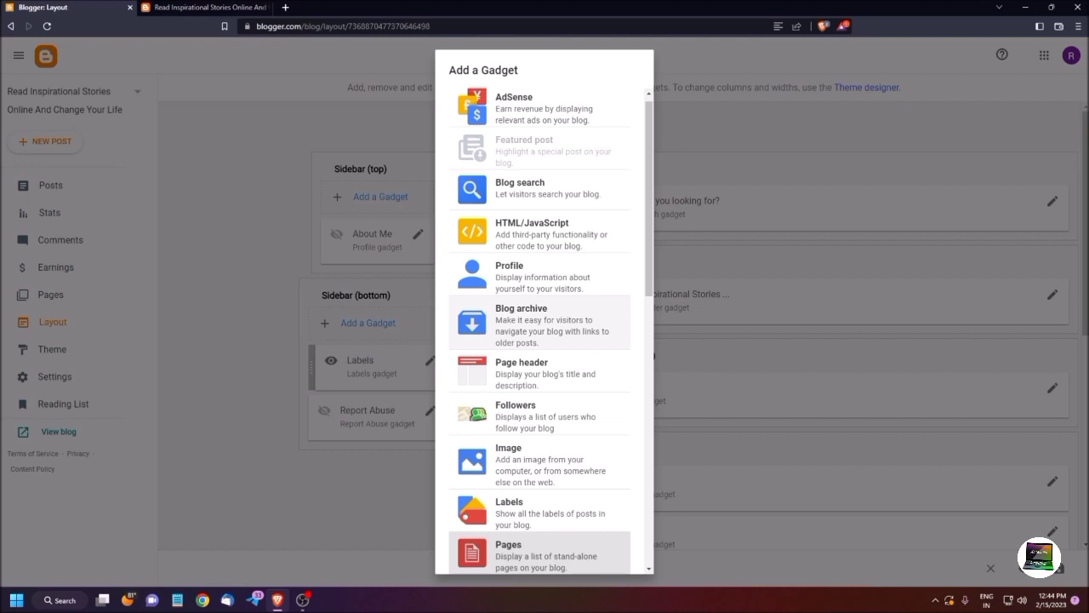
scroll(540, 328, "down", 3)
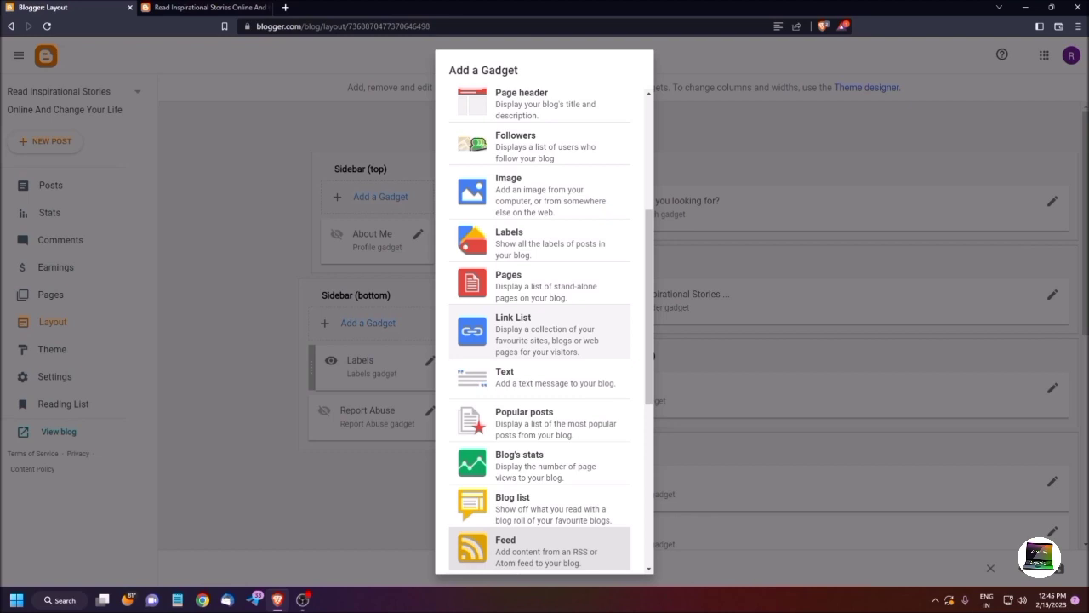
scroll(540, 549, "down", 1)
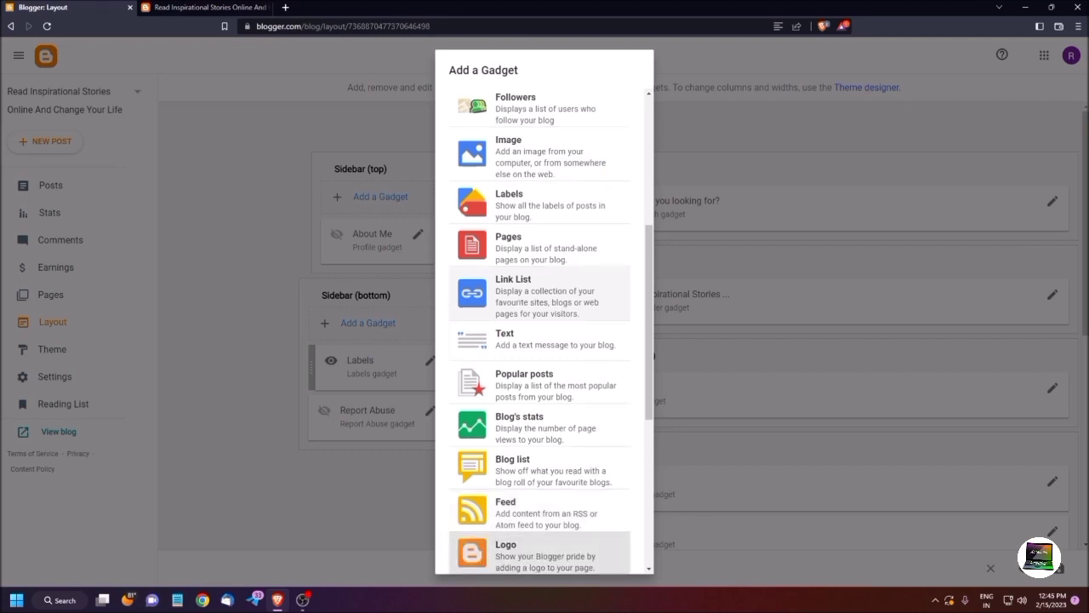
scroll(539, 332, "down", 3)
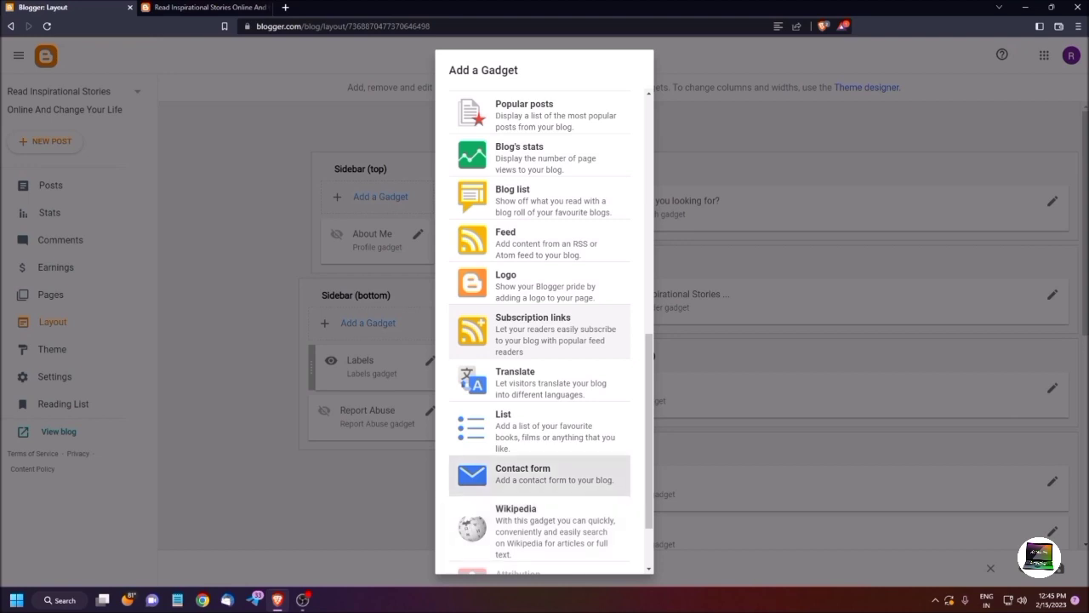
left_click(540, 474)
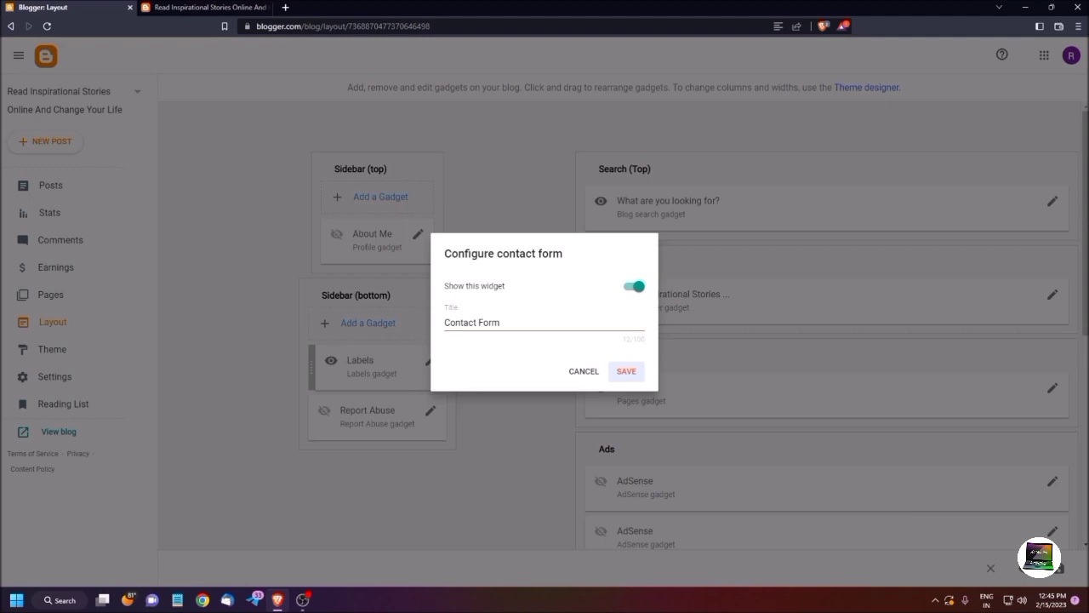
Step: Title the contact form gadget "Tell us your story" and save it
left_click(445, 322)
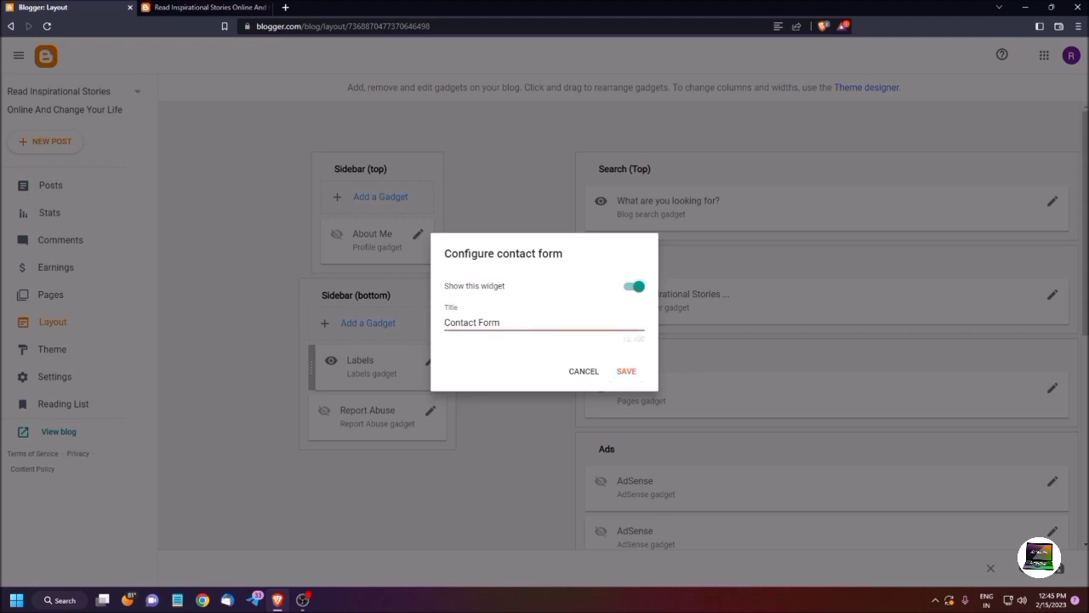
key("ctrl+a")
key("BackSpace")
type("Tell us your story")
key("Return")
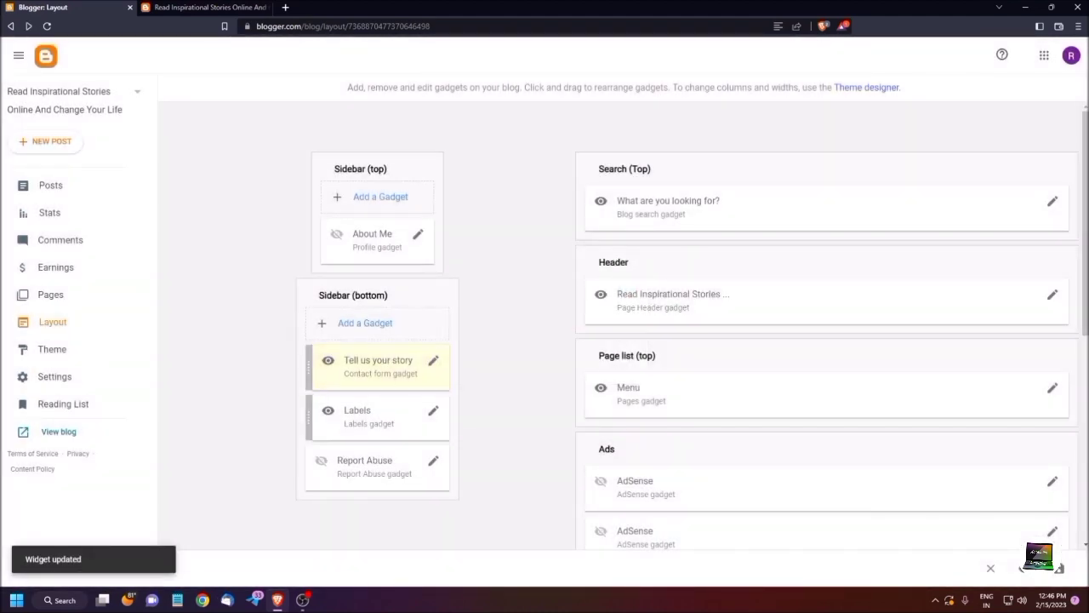
Step: Reload the live blog to check the contact form in the sidebar, and return to the layout page
key("ctrl+Tab")
key("F5")
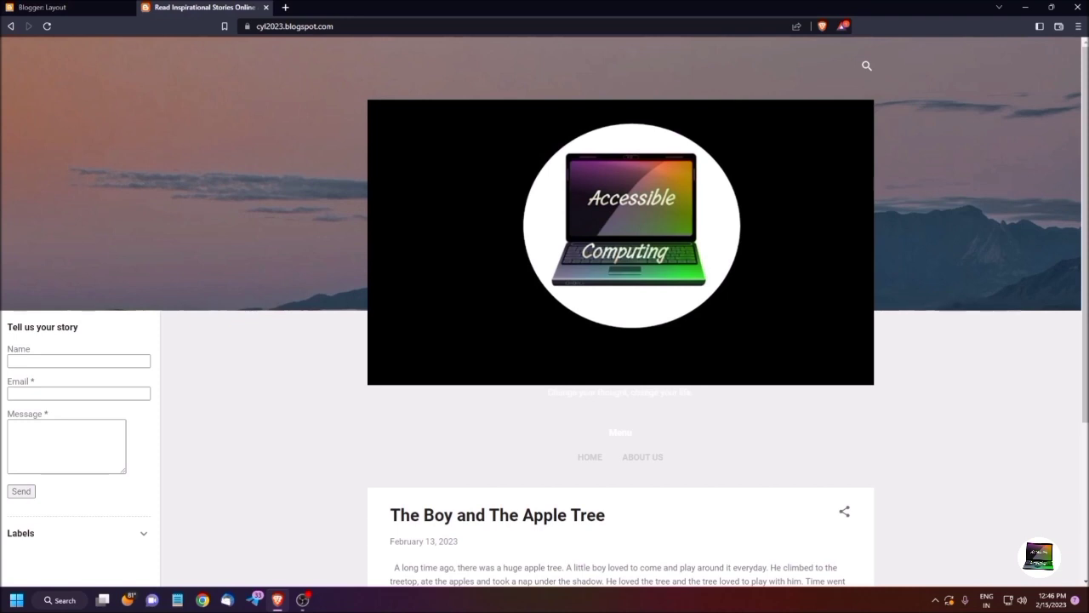
key("ctrl+shift+Tab")
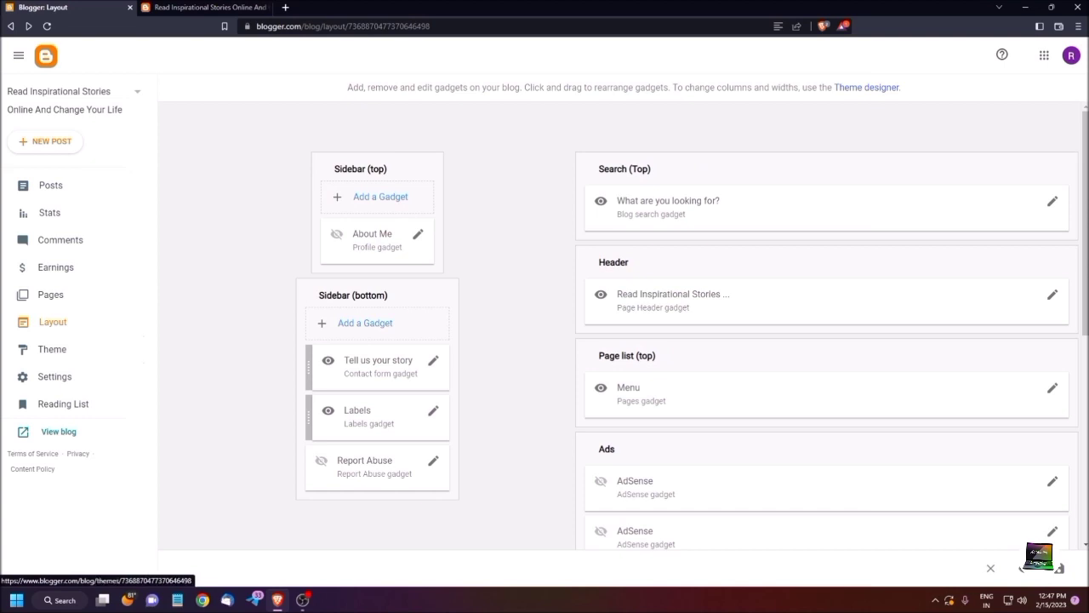
Step: Open the blog's settings and review every section from Basic through Site feed and General
left_click(54, 376)
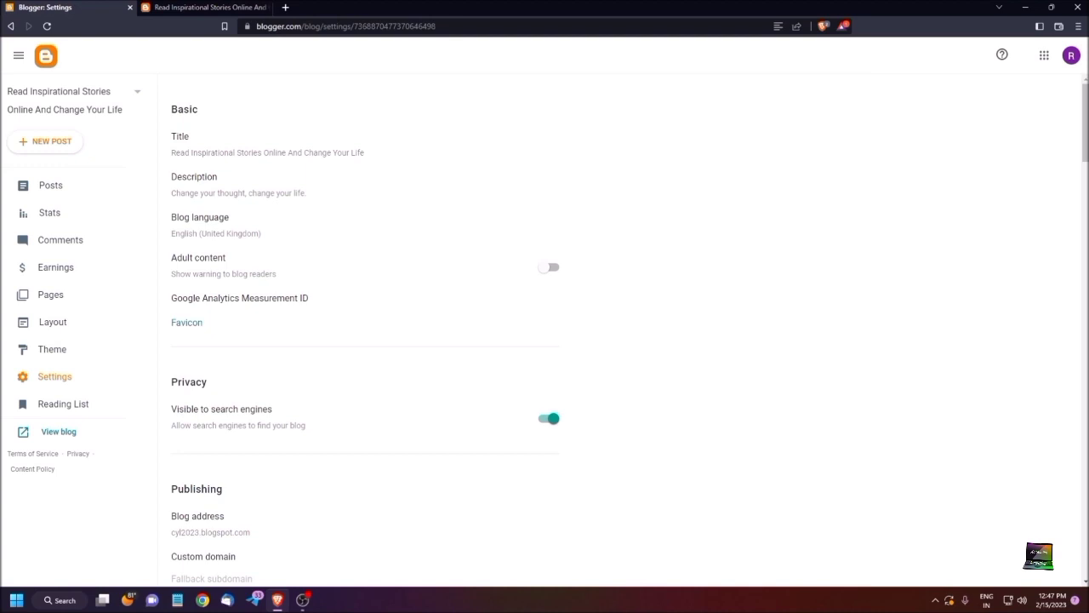
scroll(544, 341, "down", 3)
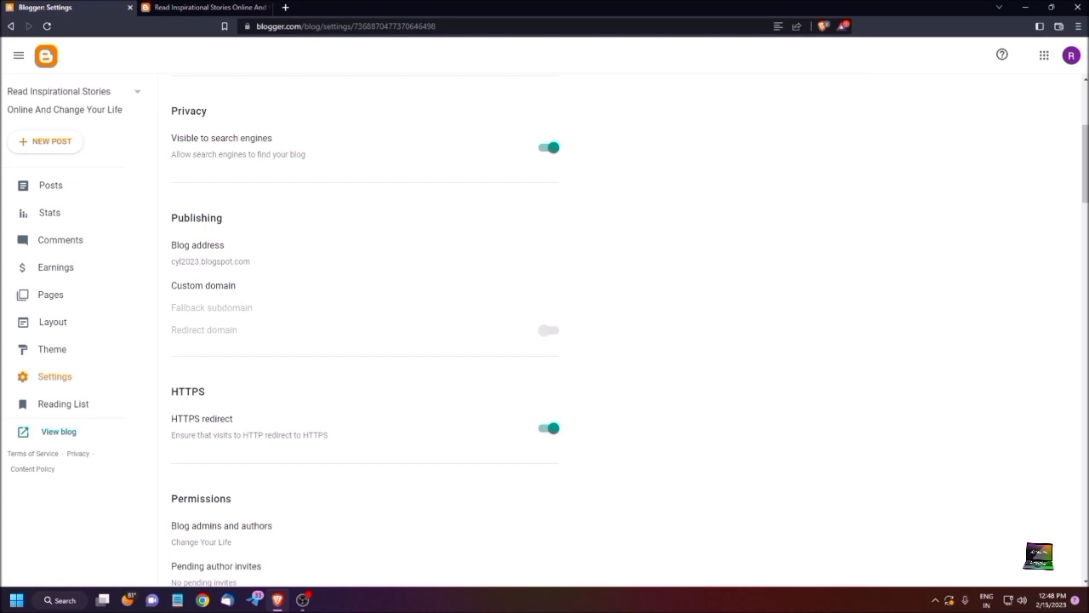
scroll(366, 341, "down", 3)
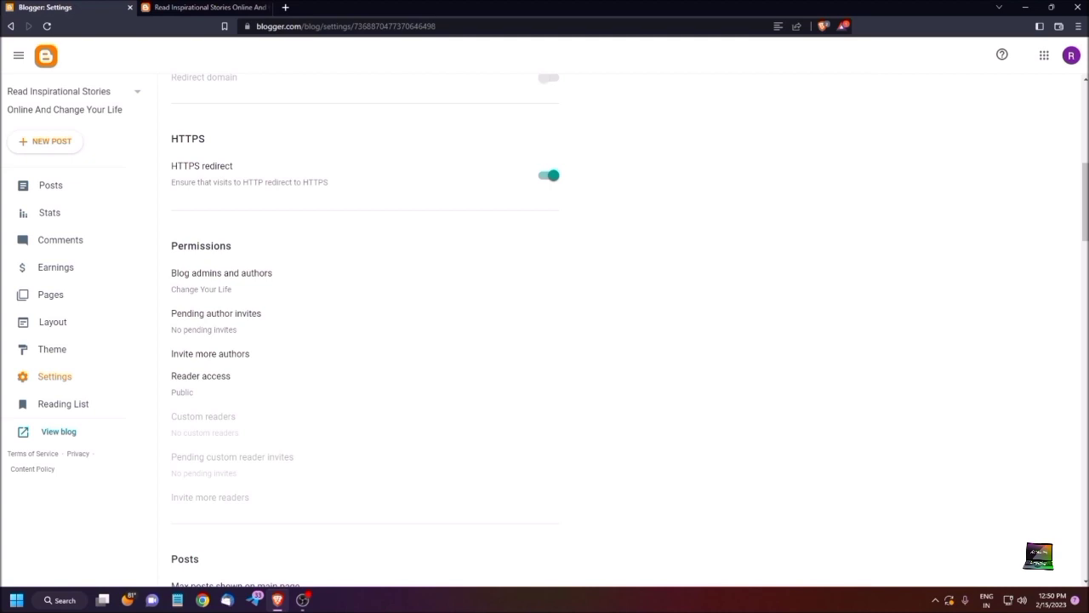
scroll(619, 331, "down", 3)
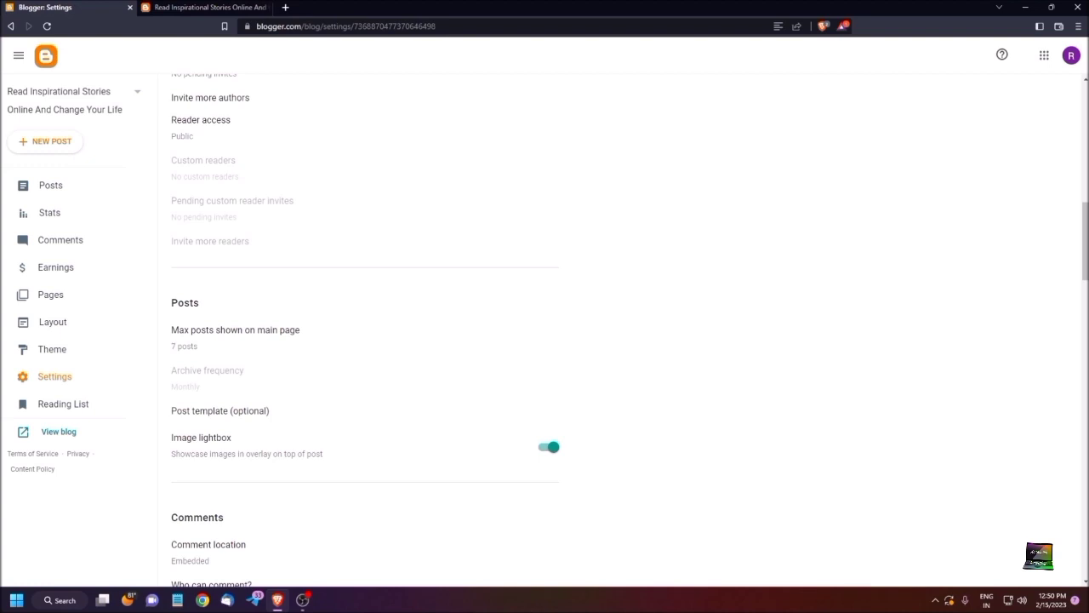
scroll(545, 332, "down", 3)
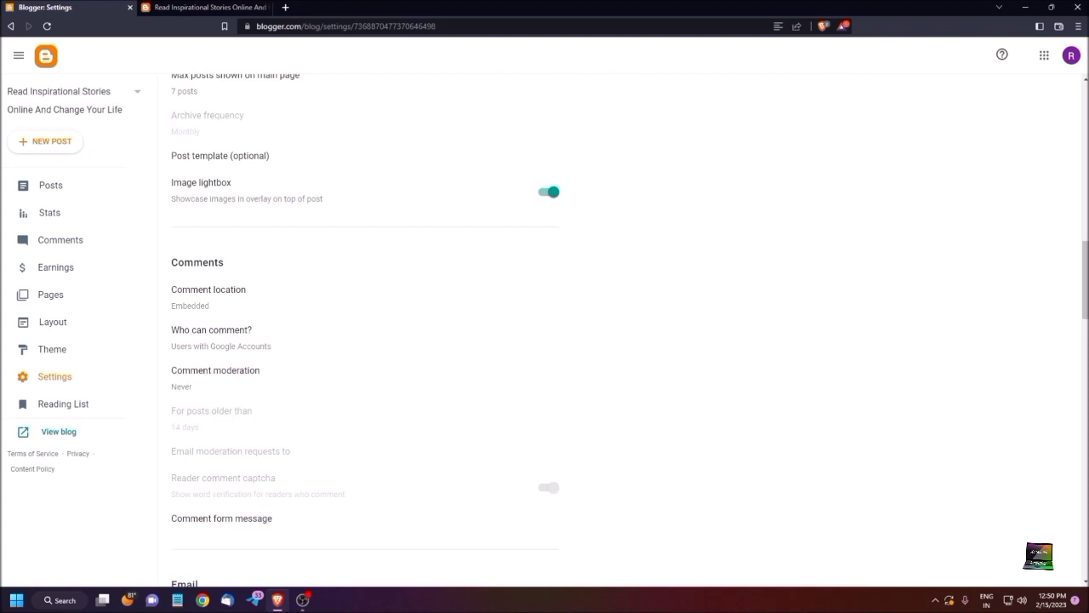
scroll(544, 332, "down", 3)
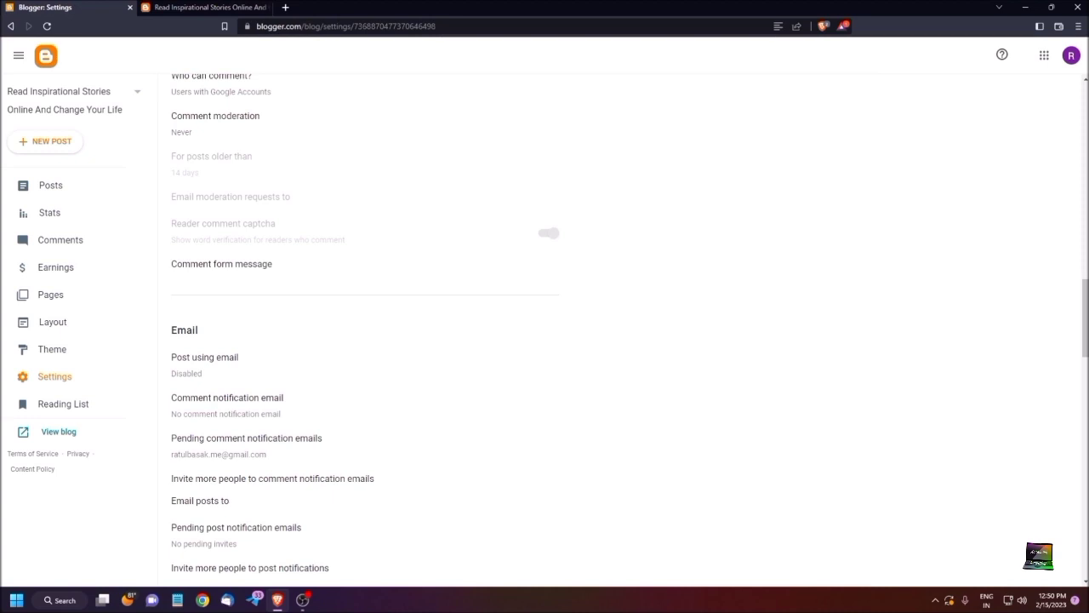
scroll(545, 332, "down", 3)
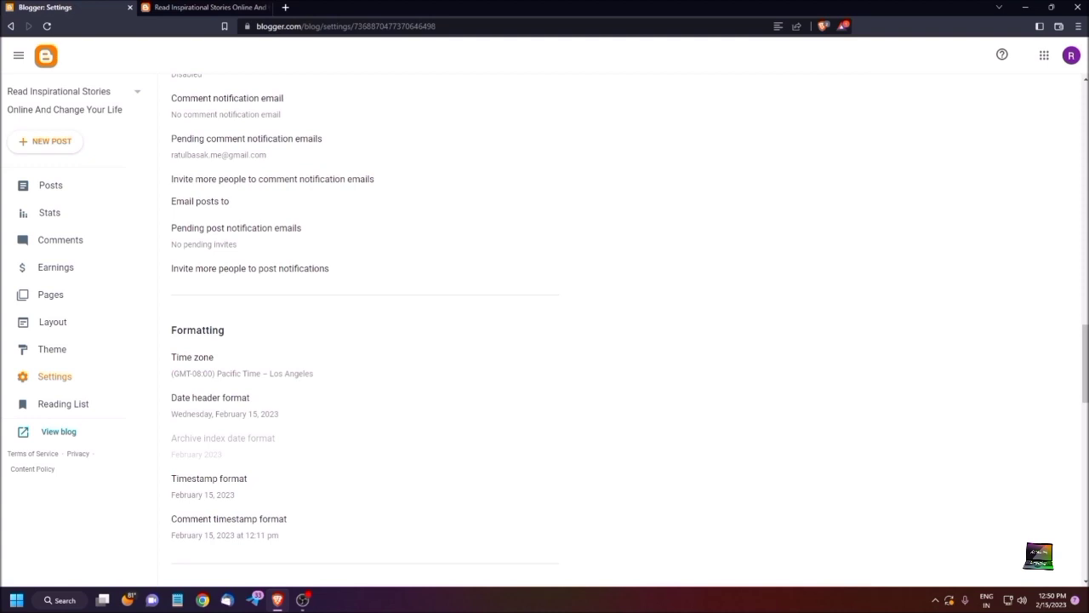
scroll(545, 332, "down", 15)
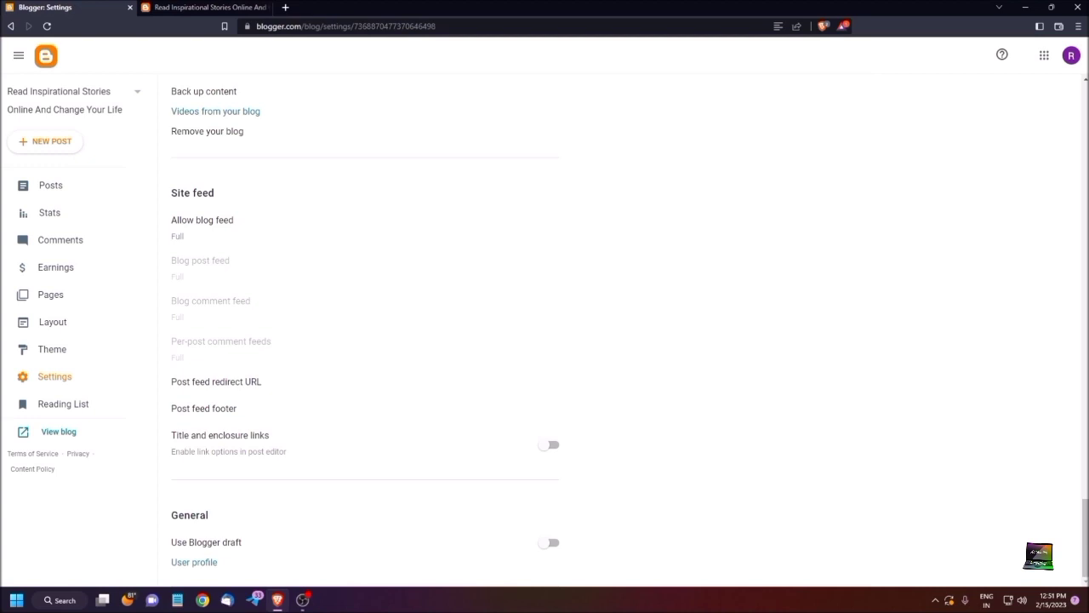
Step: Remove the blog under Manage blog, confirm the deletion, and permanently delete it
scroll(544, 332, "up", 3)
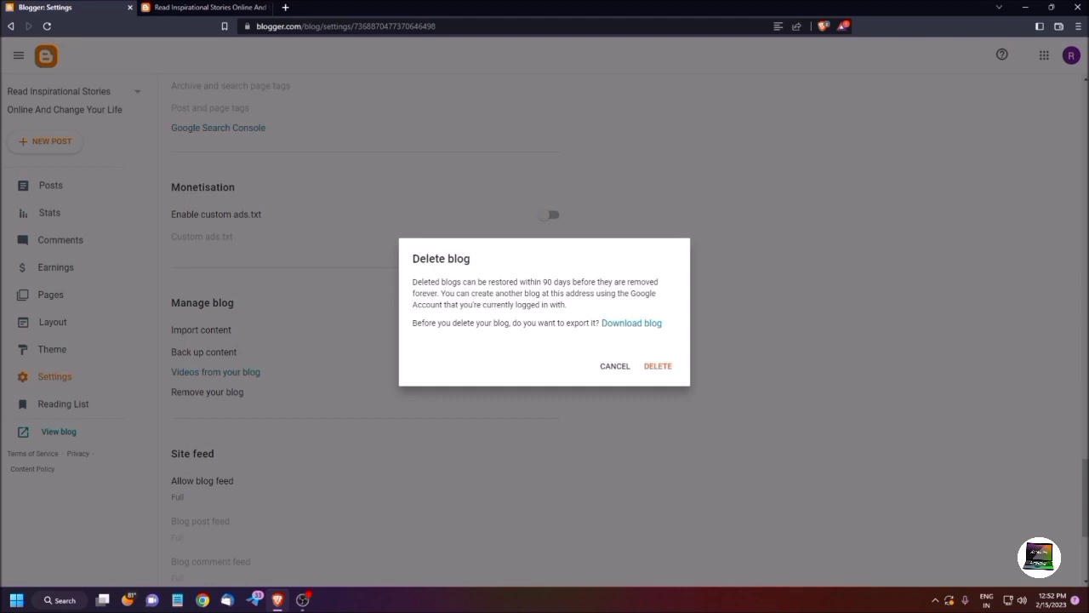
key("Return")
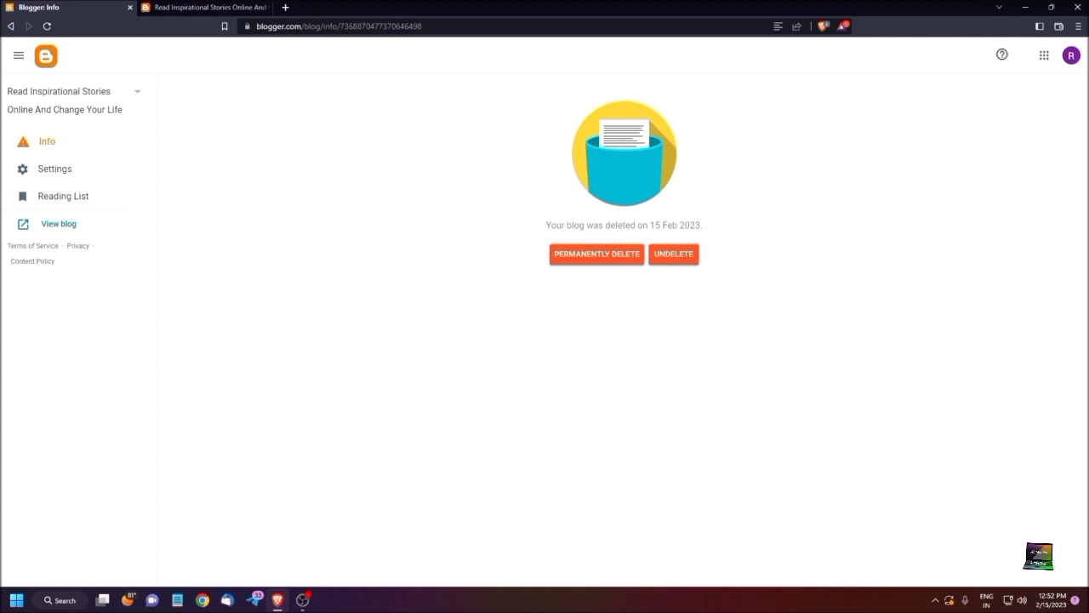
left_click(597, 255)
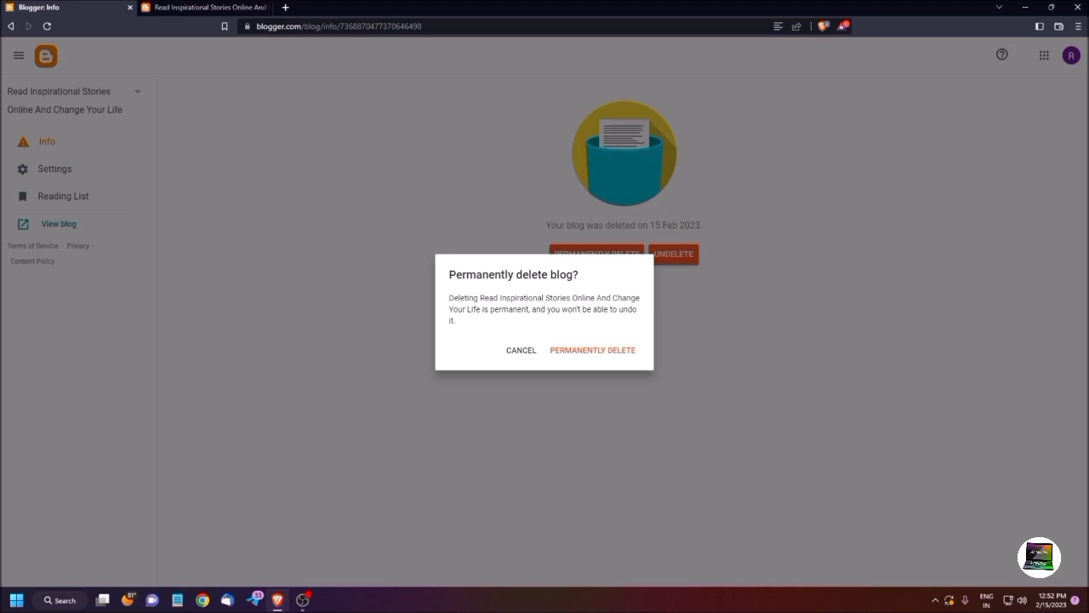
left_click(593, 350)
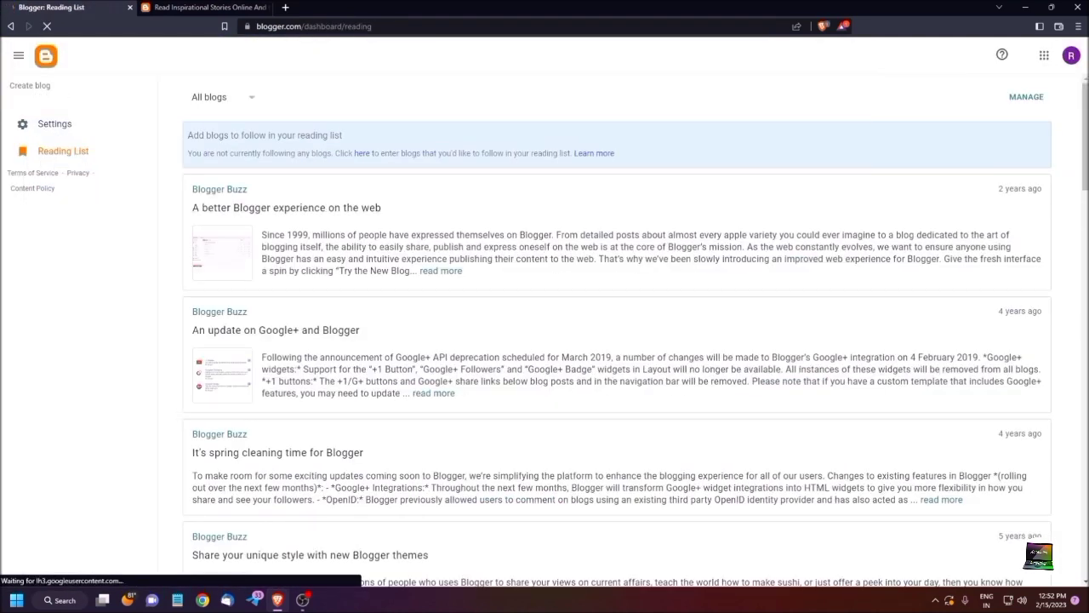
Step: Close the Blogger dashboard tab and follow the live blog's Home link to check whether the site still loads
key("ctrl+w")
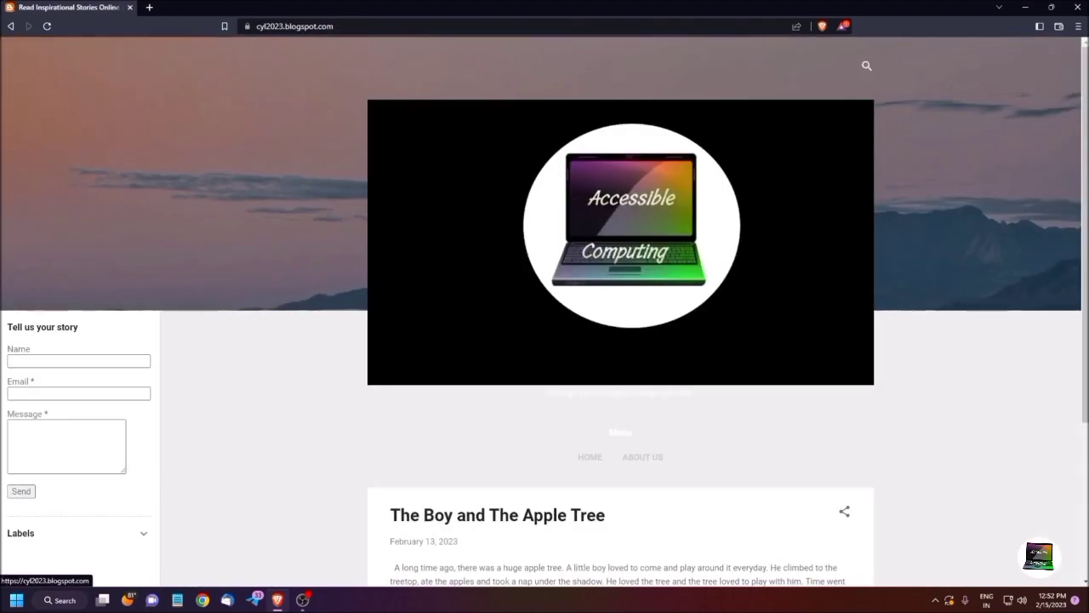
key("Return")
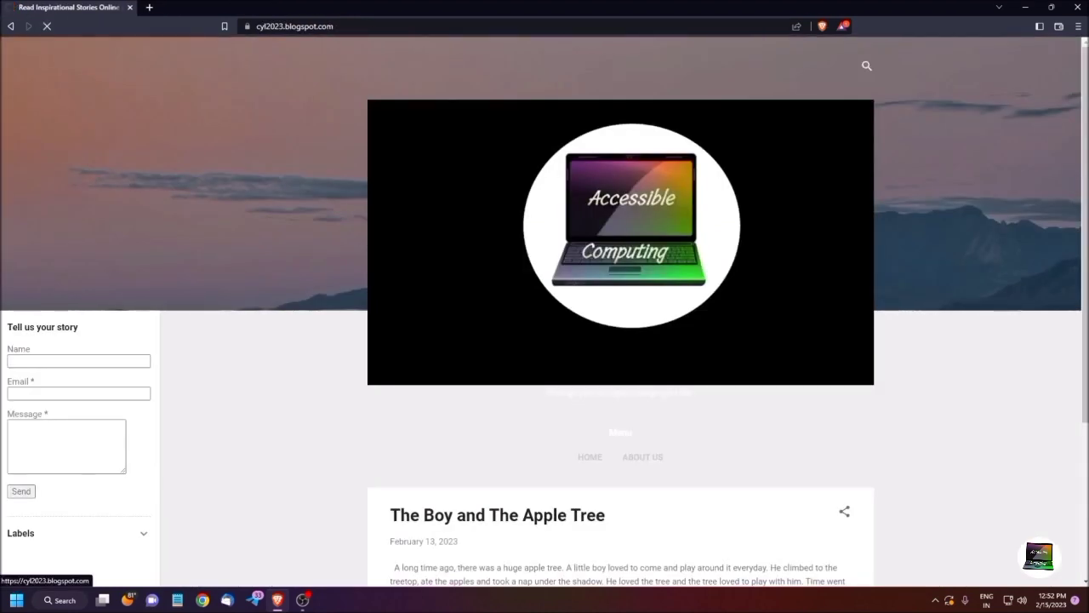